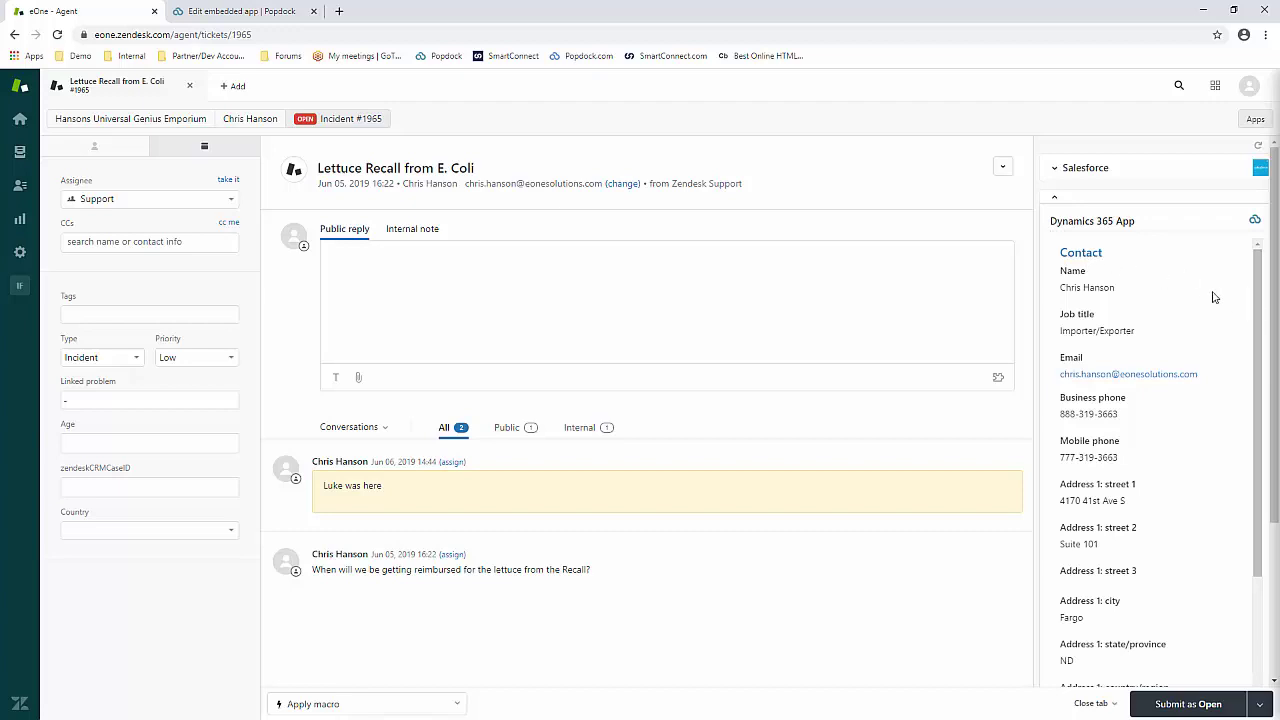
drag(1257, 322, 1236, 643)
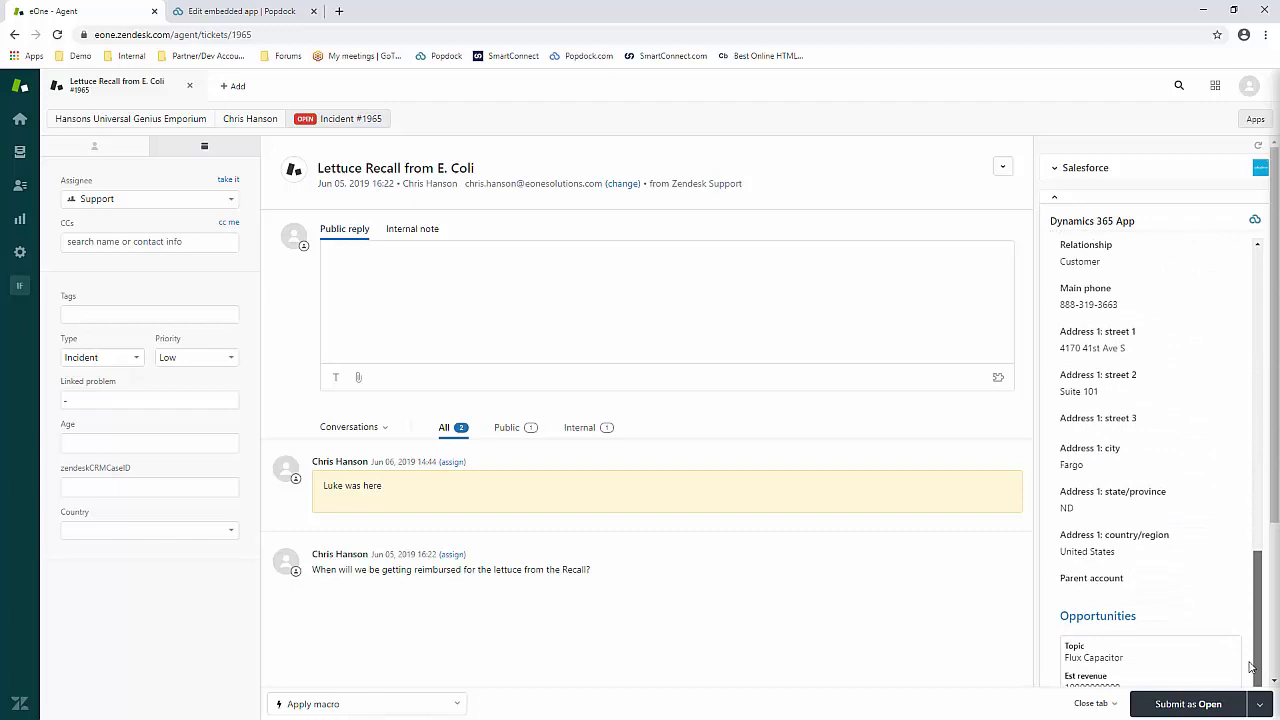
scroll(1276, 640, down, 2)
scroll(1277, 644, down, 1)
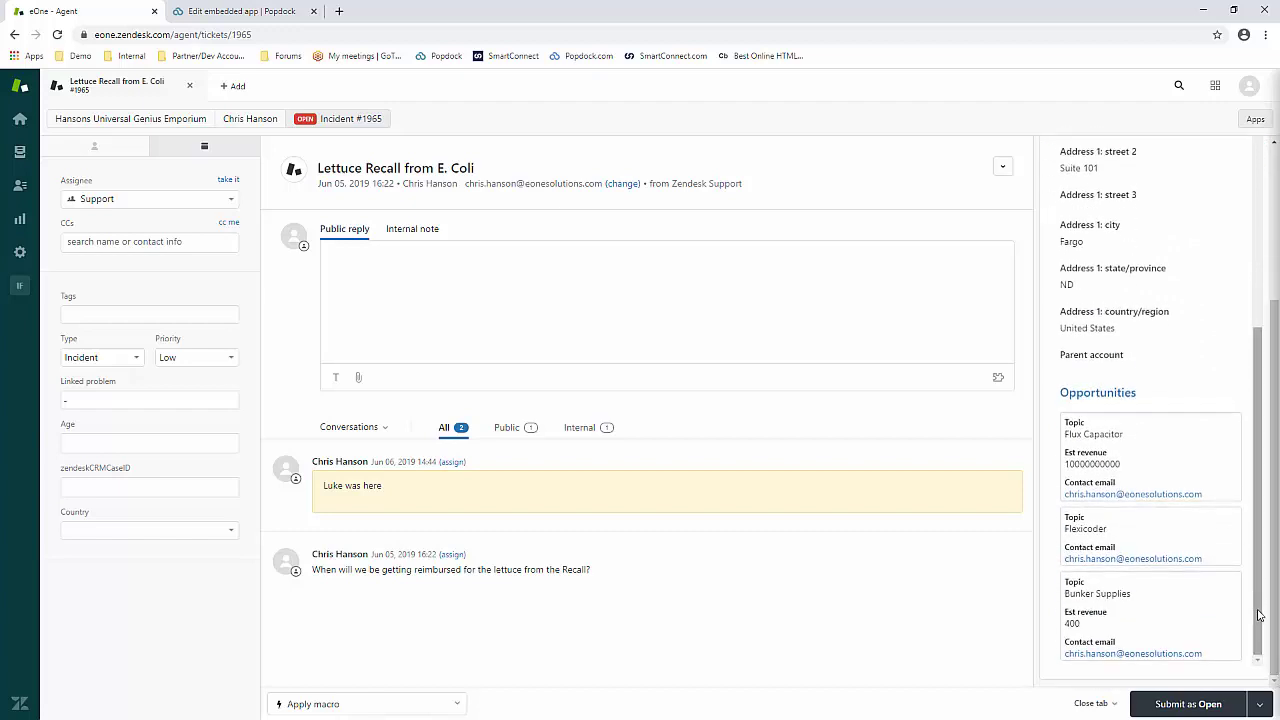
drag(1257, 607, 1264, 282)
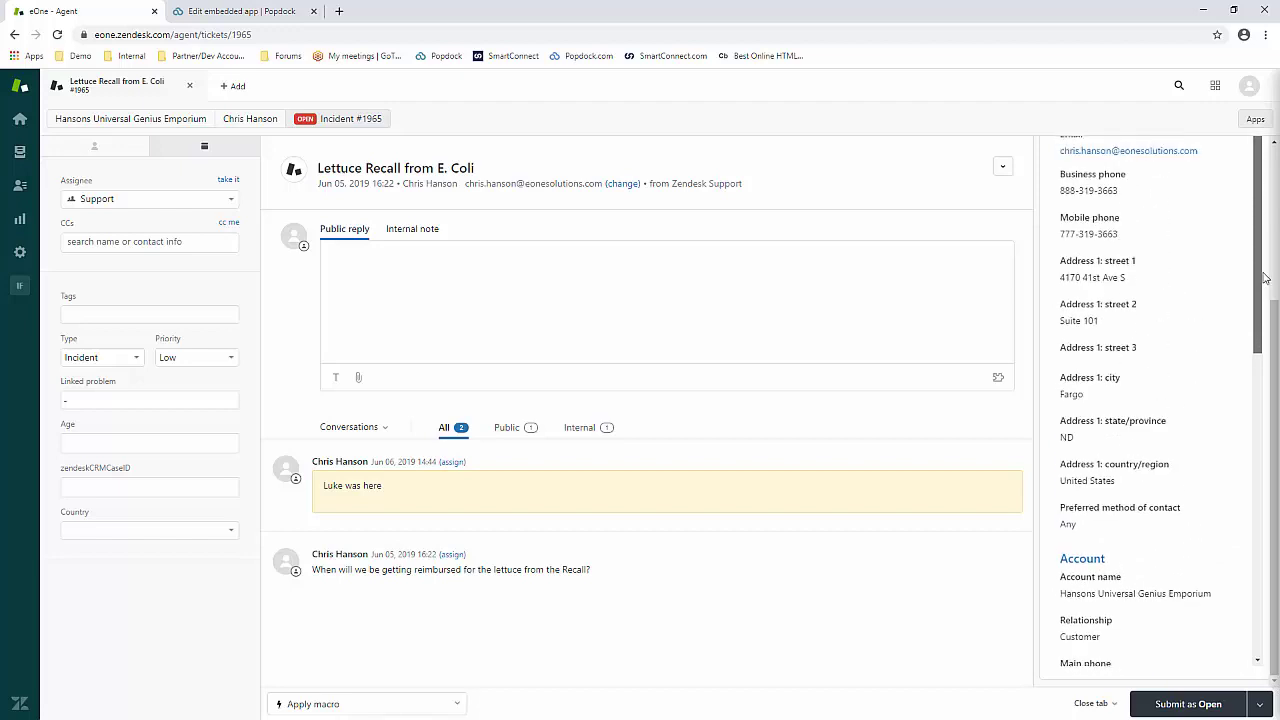
drag(1275, 326, 1272, 200)
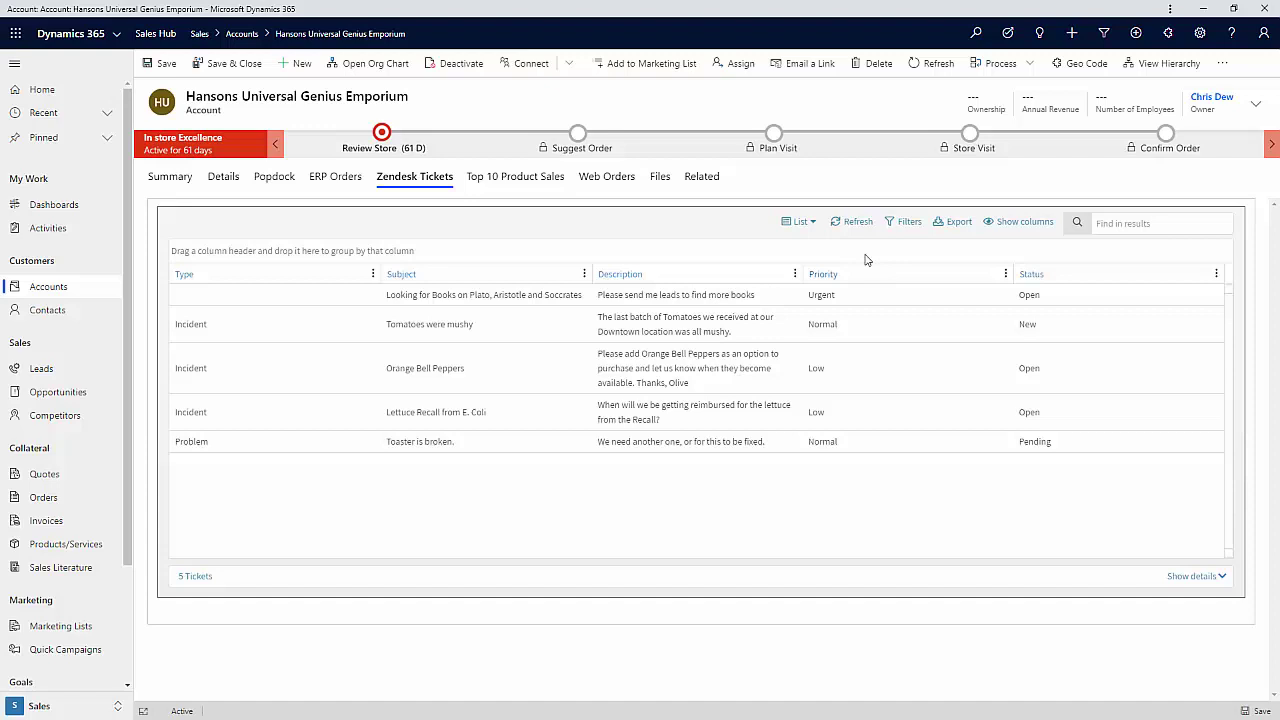
Open the Filters dialog for the Hansons account's Zendesk Tickets list.
click(908, 224)
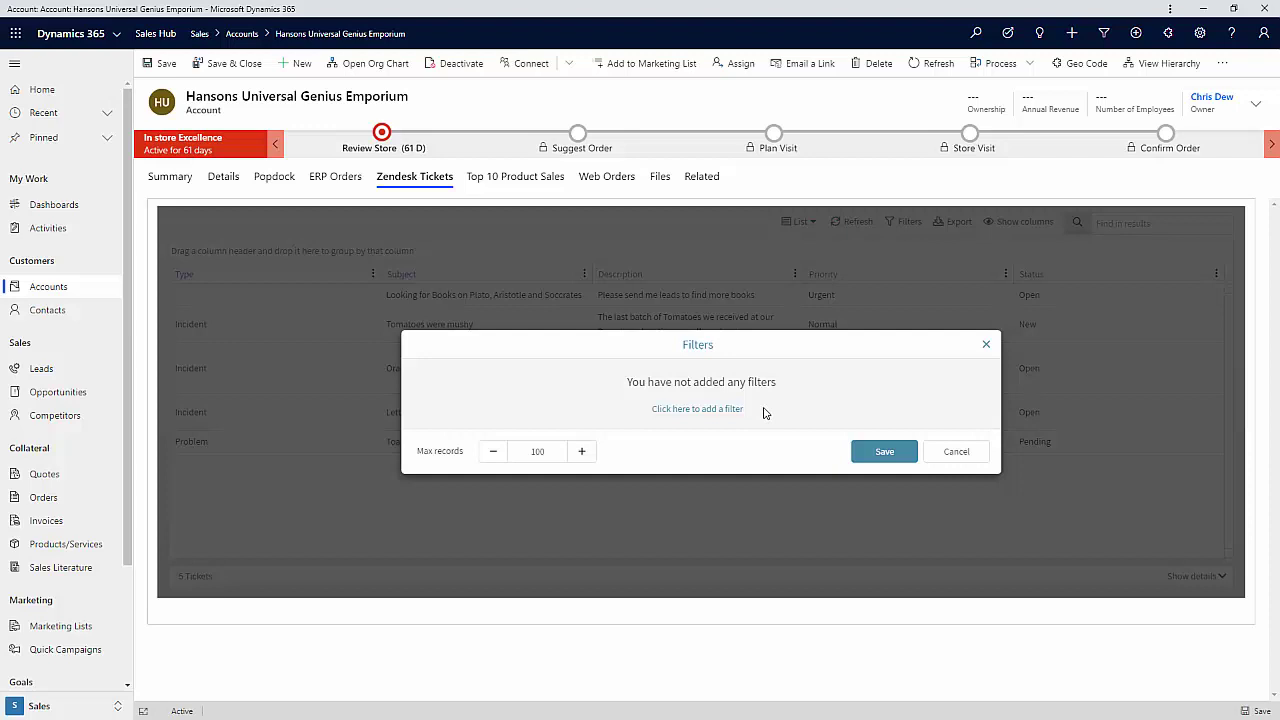
Add a first filter row and browse the filterable ticket fields without choosing one.
click(688, 413)
click(588, 393)
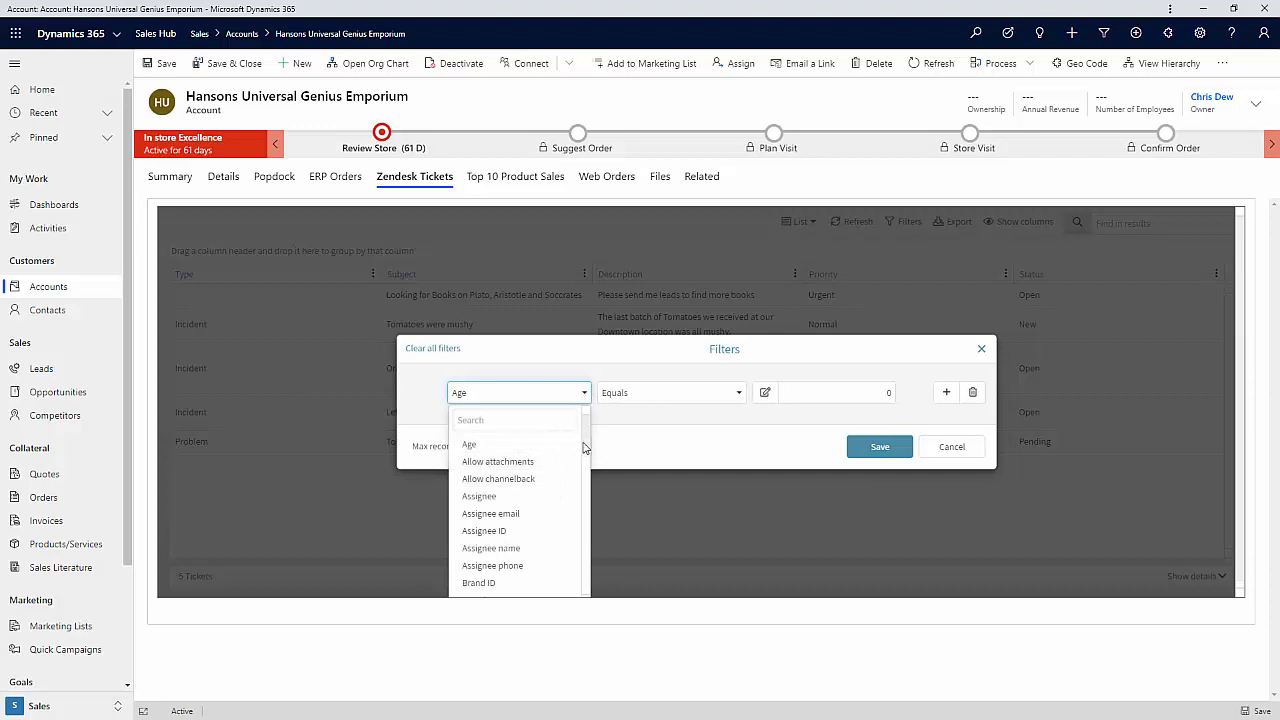
mouse_move(586, 445)
mouse_down()
mouse_move(586, 591)
mouse_move(583, 470)
mouse_up()
click(755, 457)
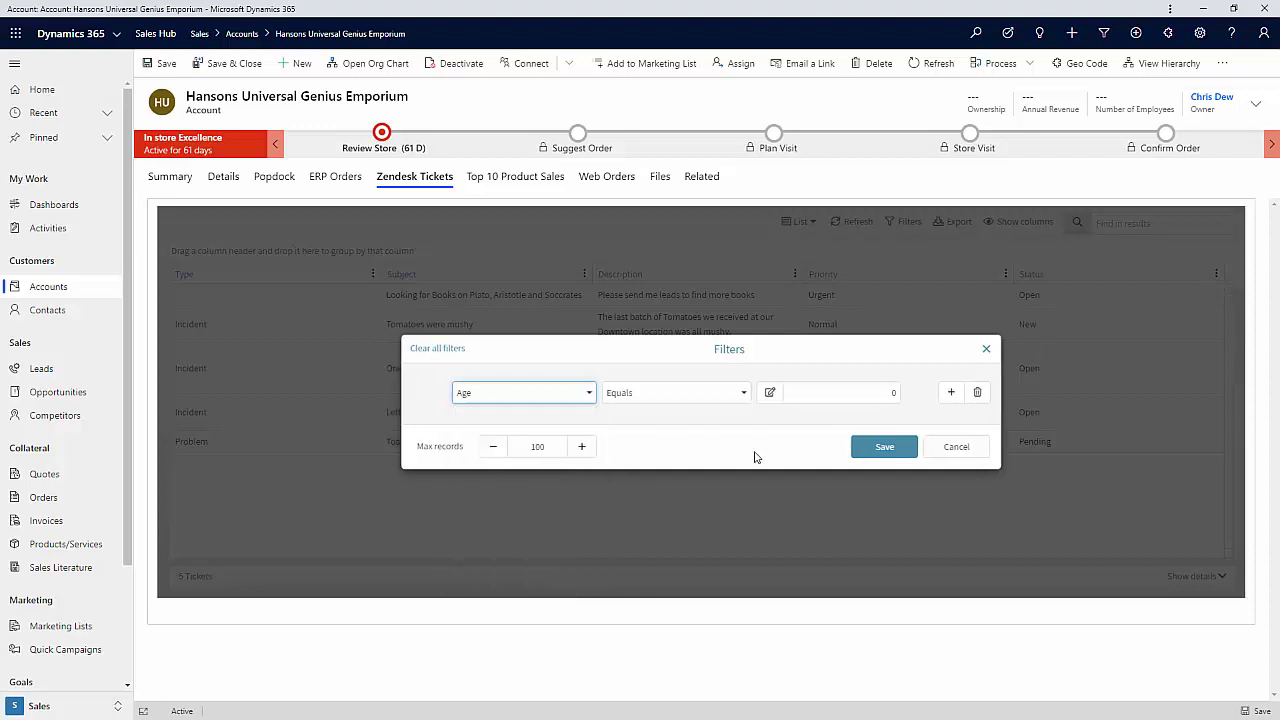
Add three more filter rows, then cancel so all 5 tickets remain unfiltered.
click(951, 392)
click(952, 409)
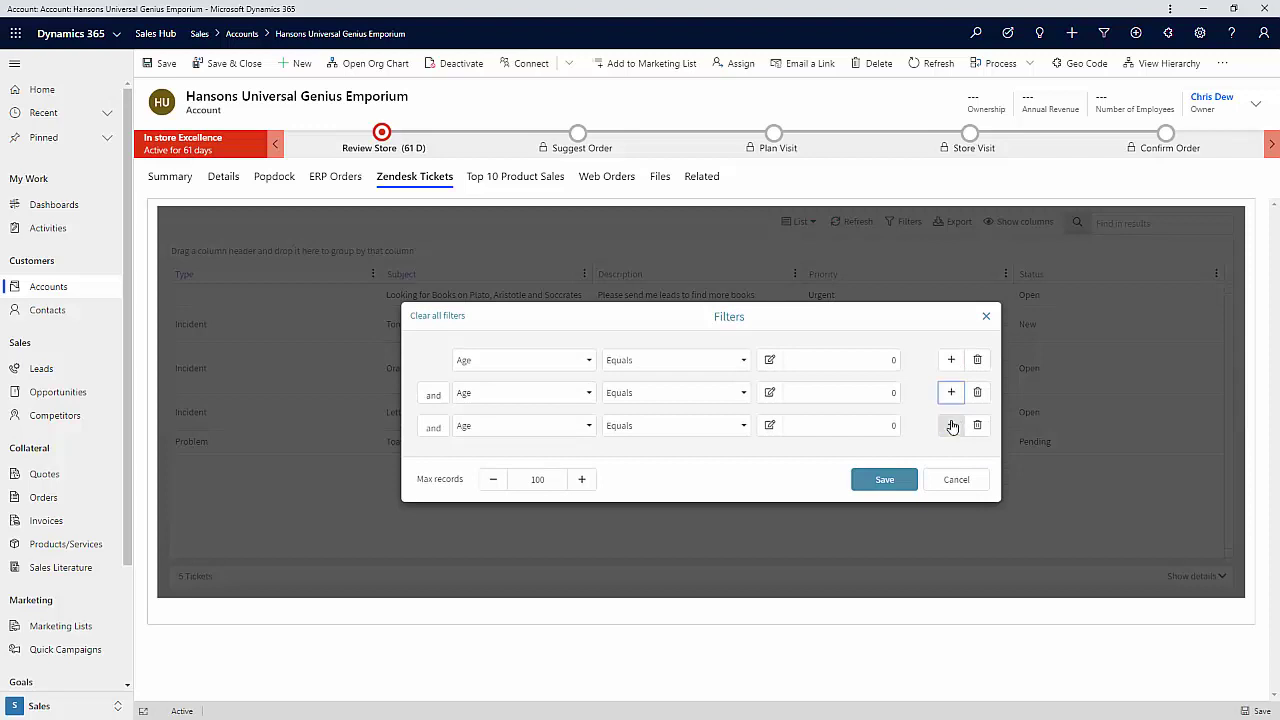
click(951, 426)
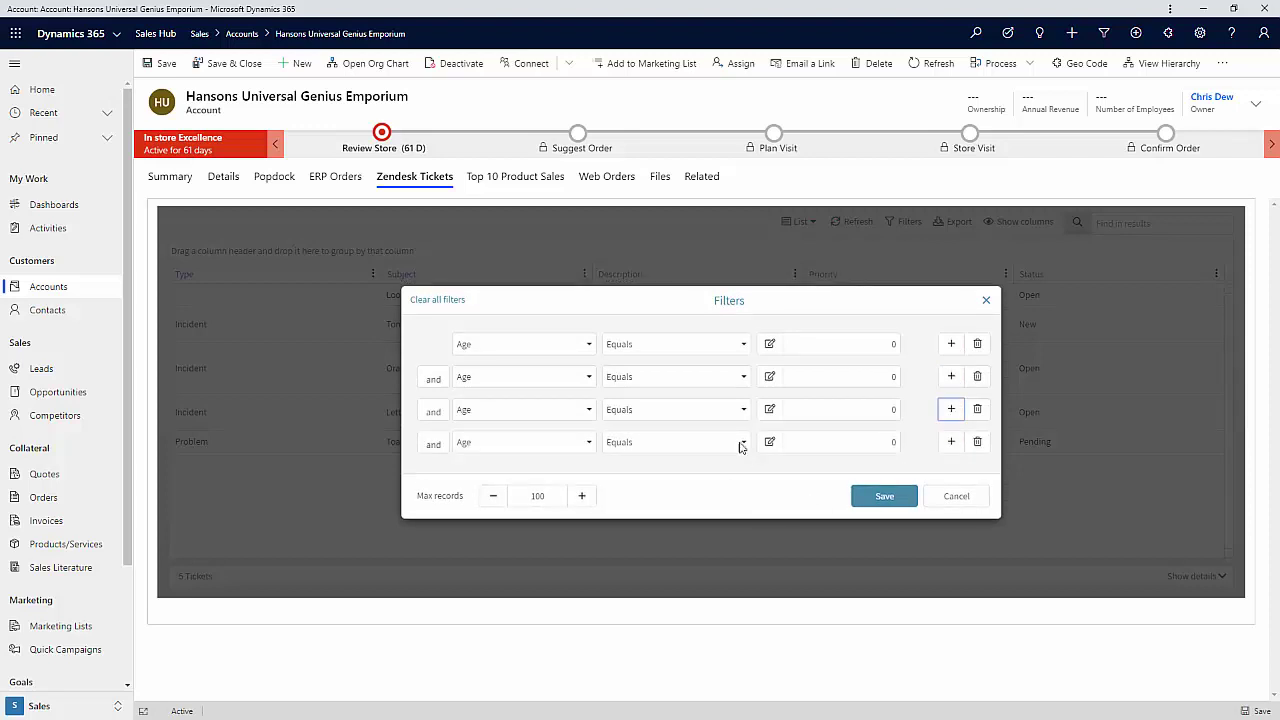
click(975, 500)
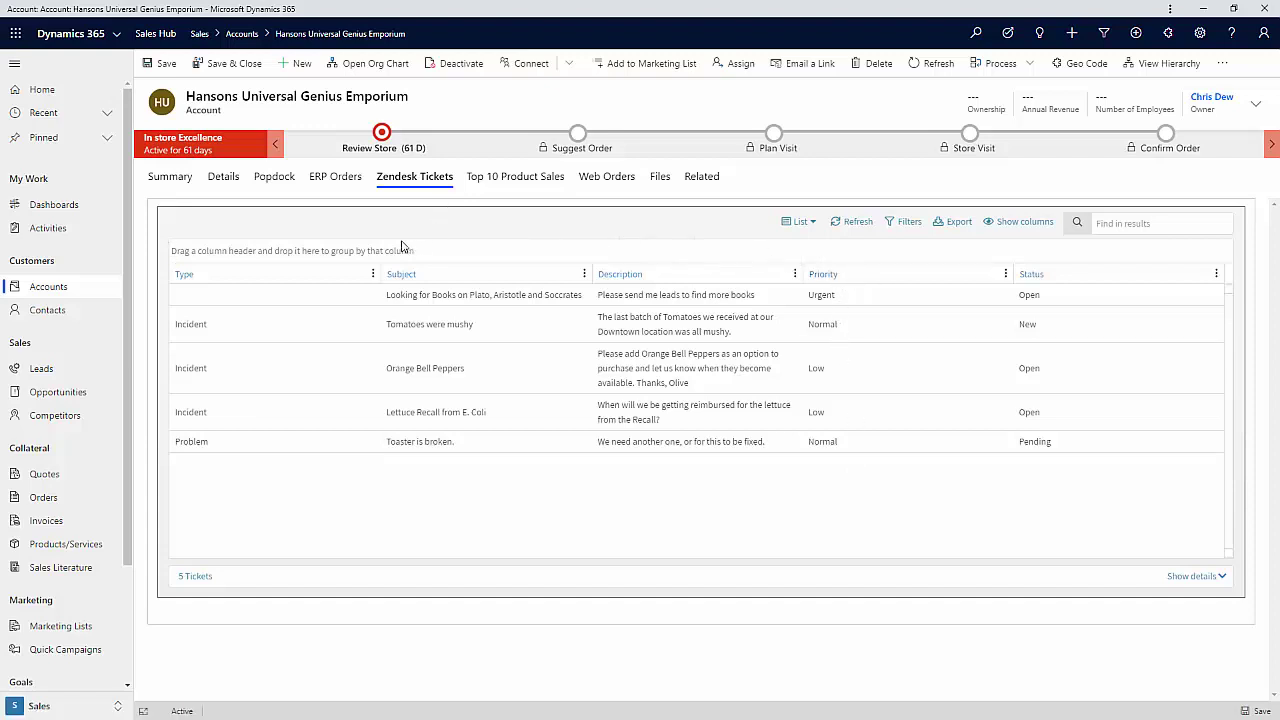
drag(840, 276, 736, 250)
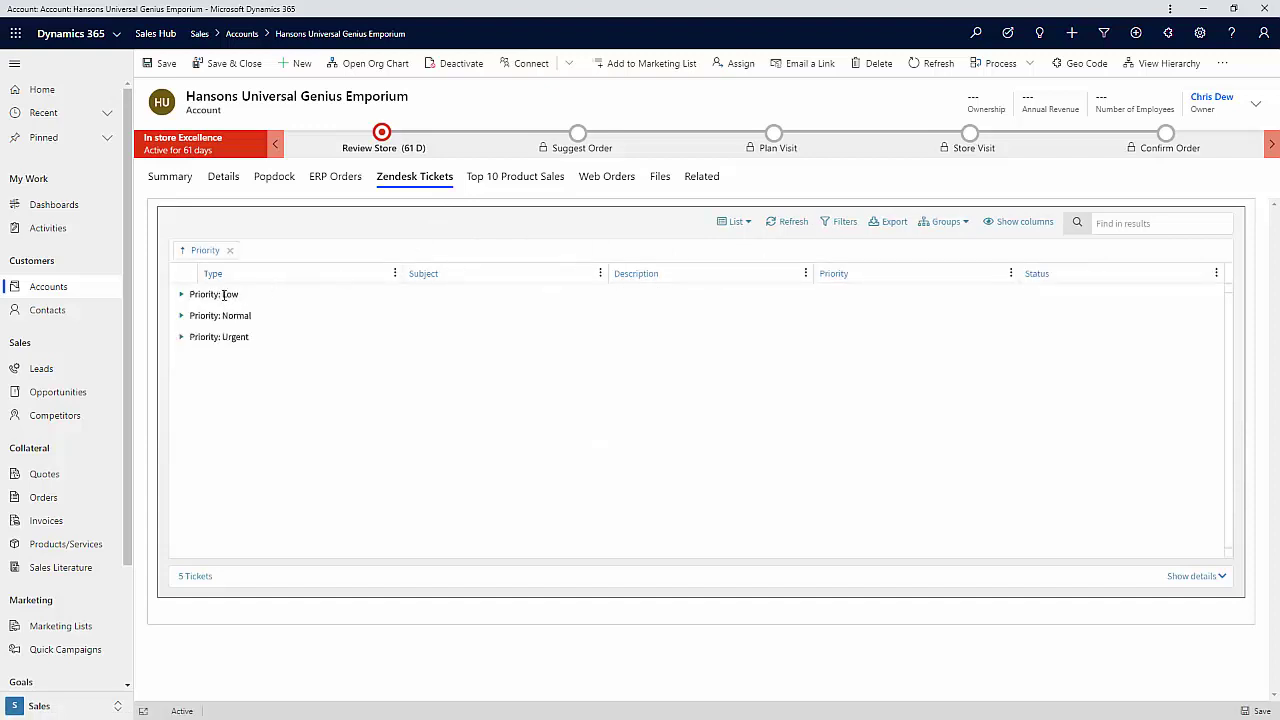
click(181, 336)
click(181, 315)
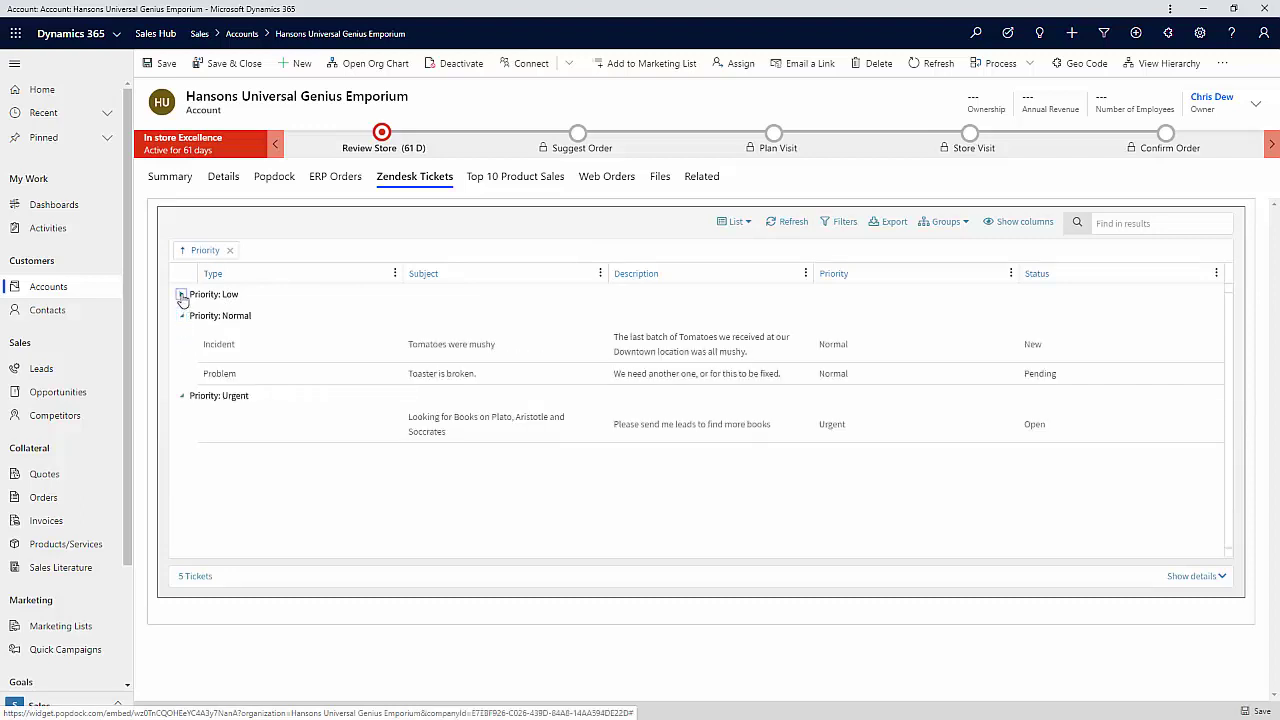
click(181, 294)
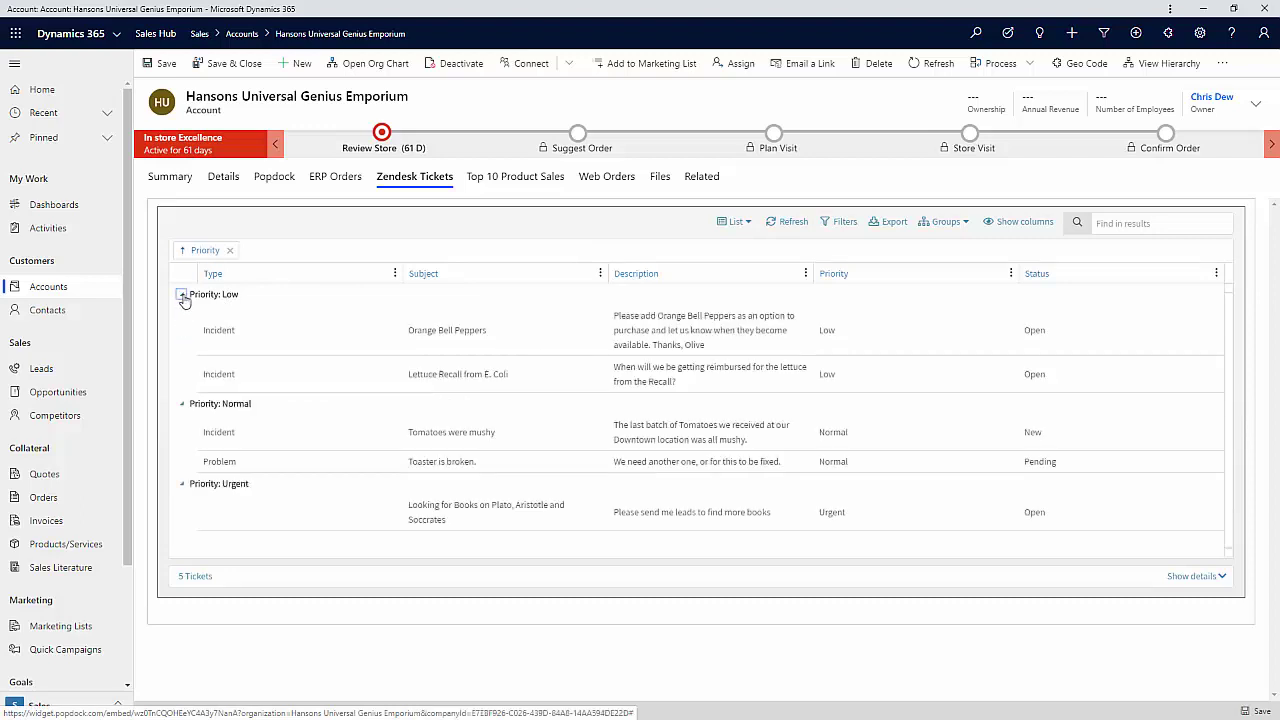
click(229, 251)
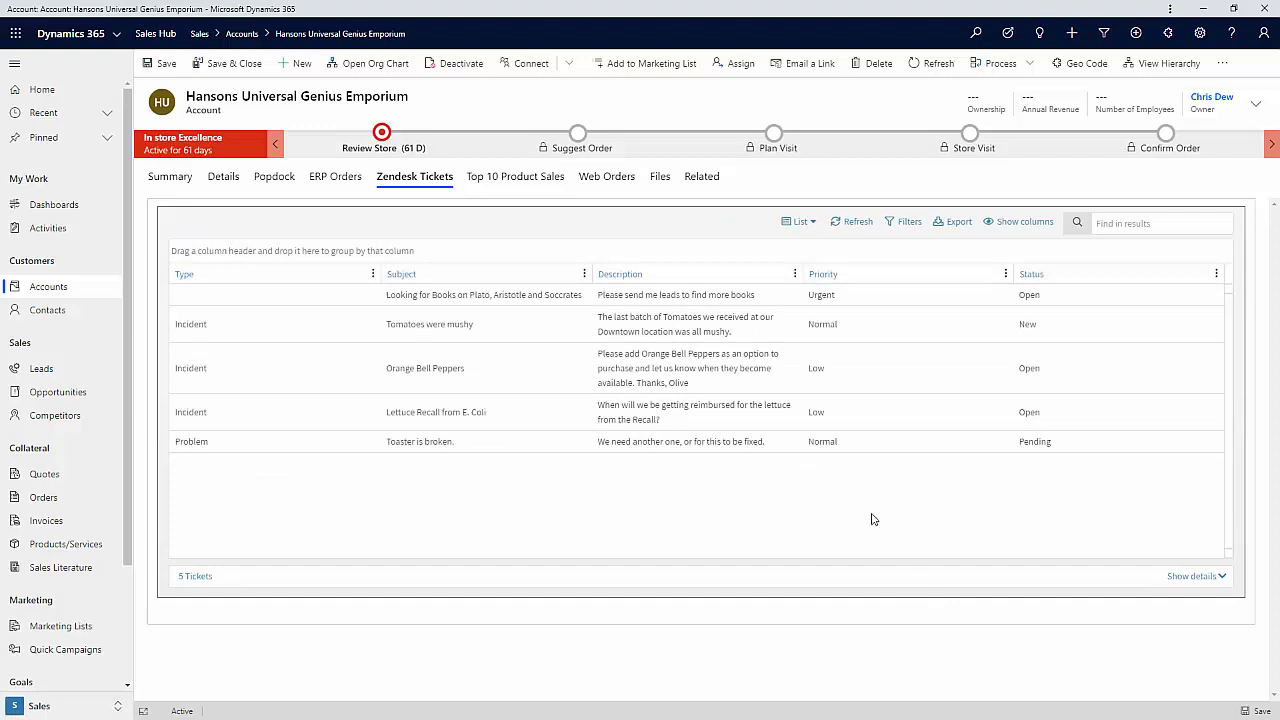
Show the Comments details panel and load the Lettuce Recall ticket's two comments.
click(1192, 578)
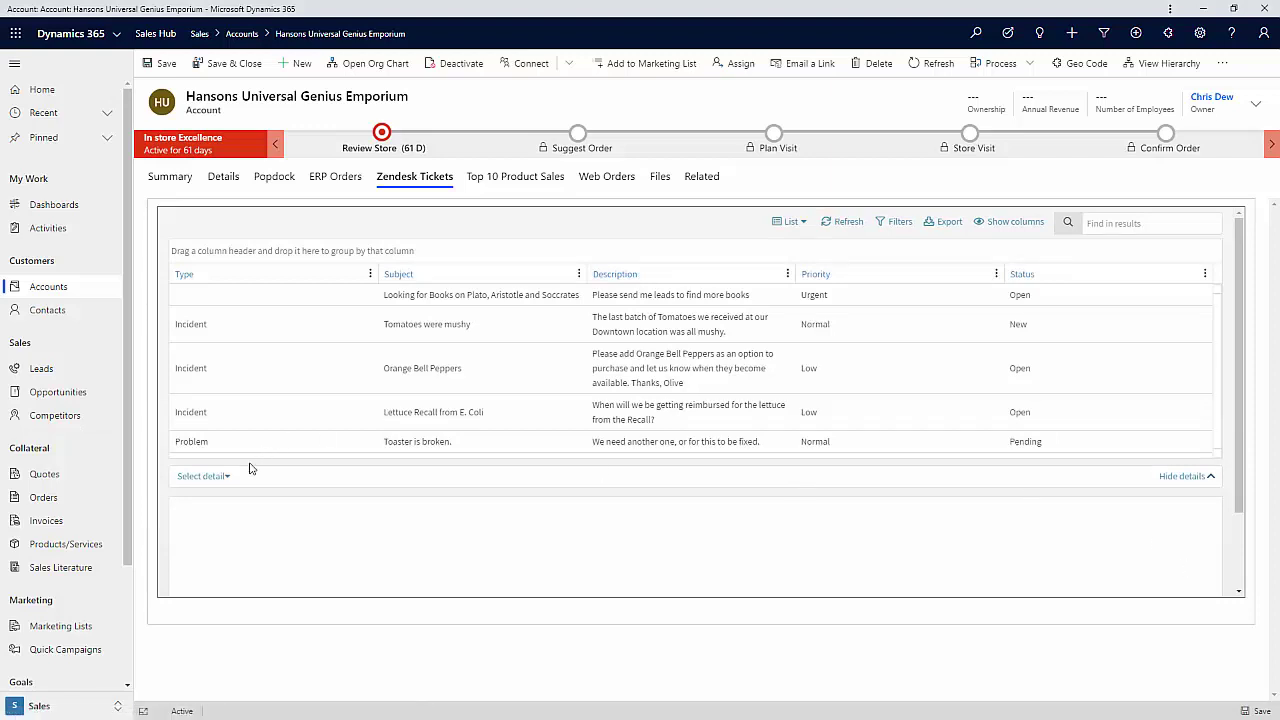
click(205, 477)
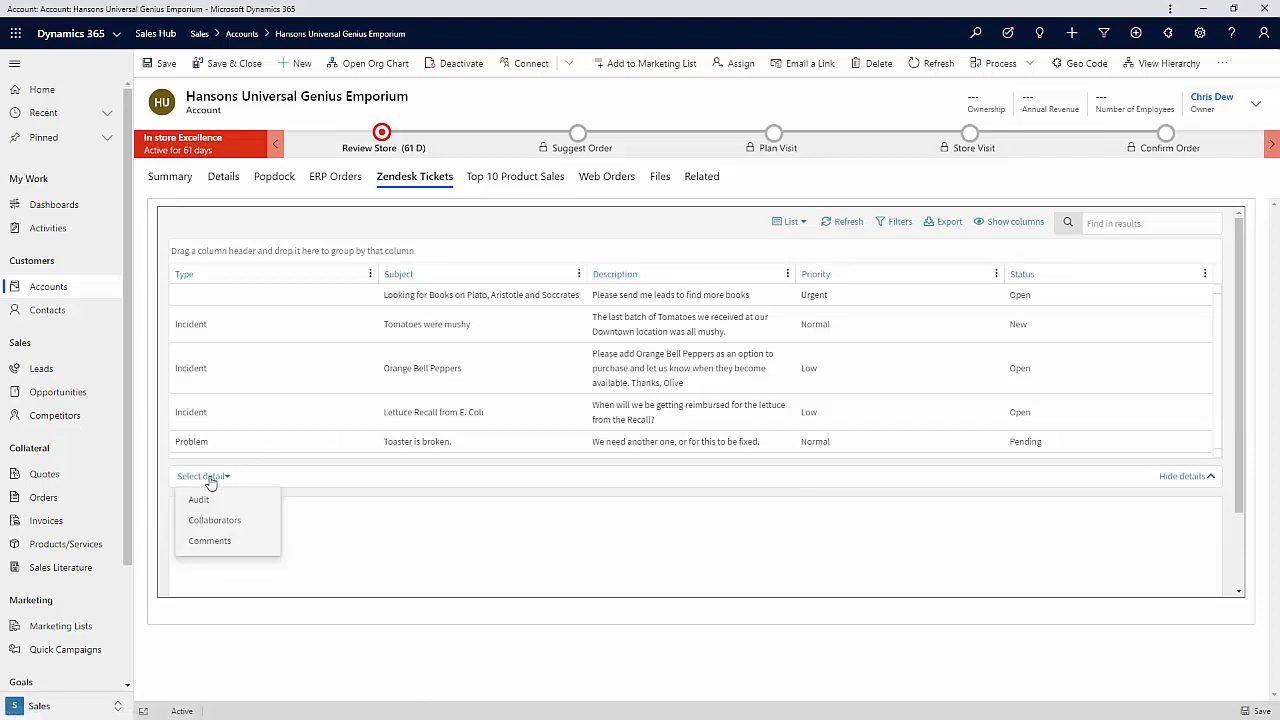
click(211, 545)
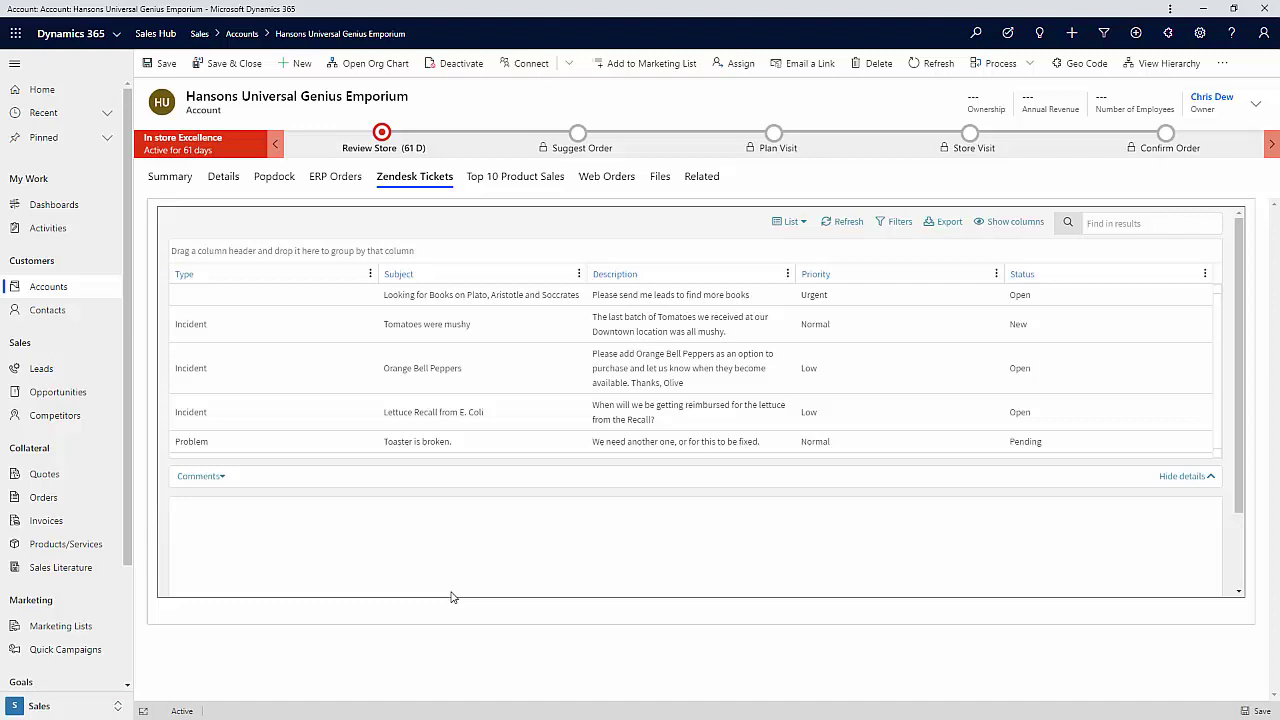
click(358, 410)
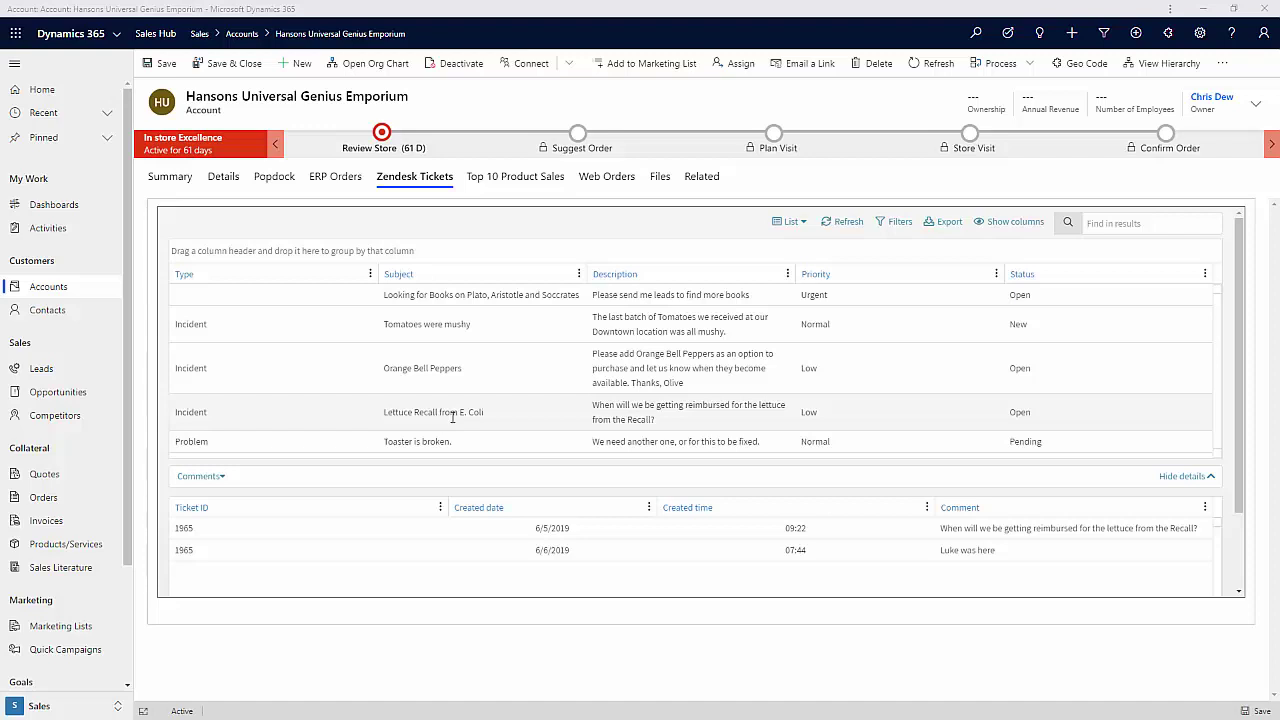
Change ticket #1965 (Lettuce Recall from E. Coli) priority from Low to Urgent.
right_click(513, 418)
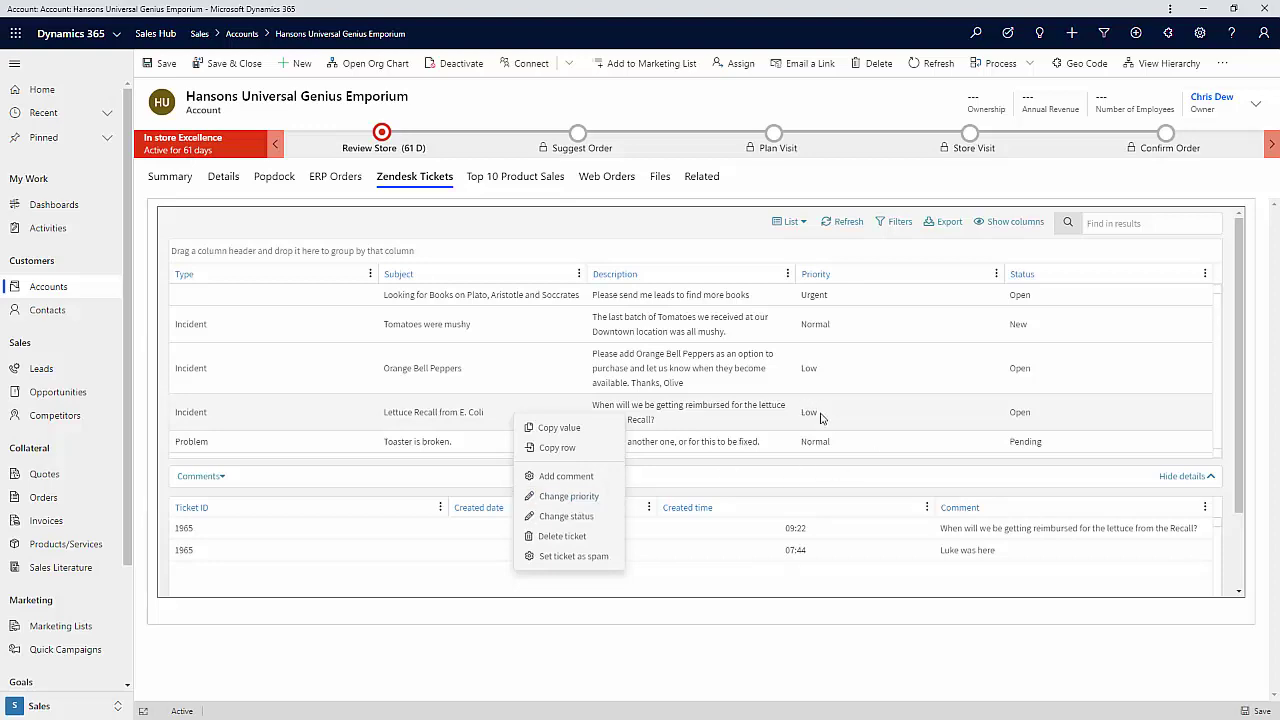
click(569, 496)
click(686, 395)
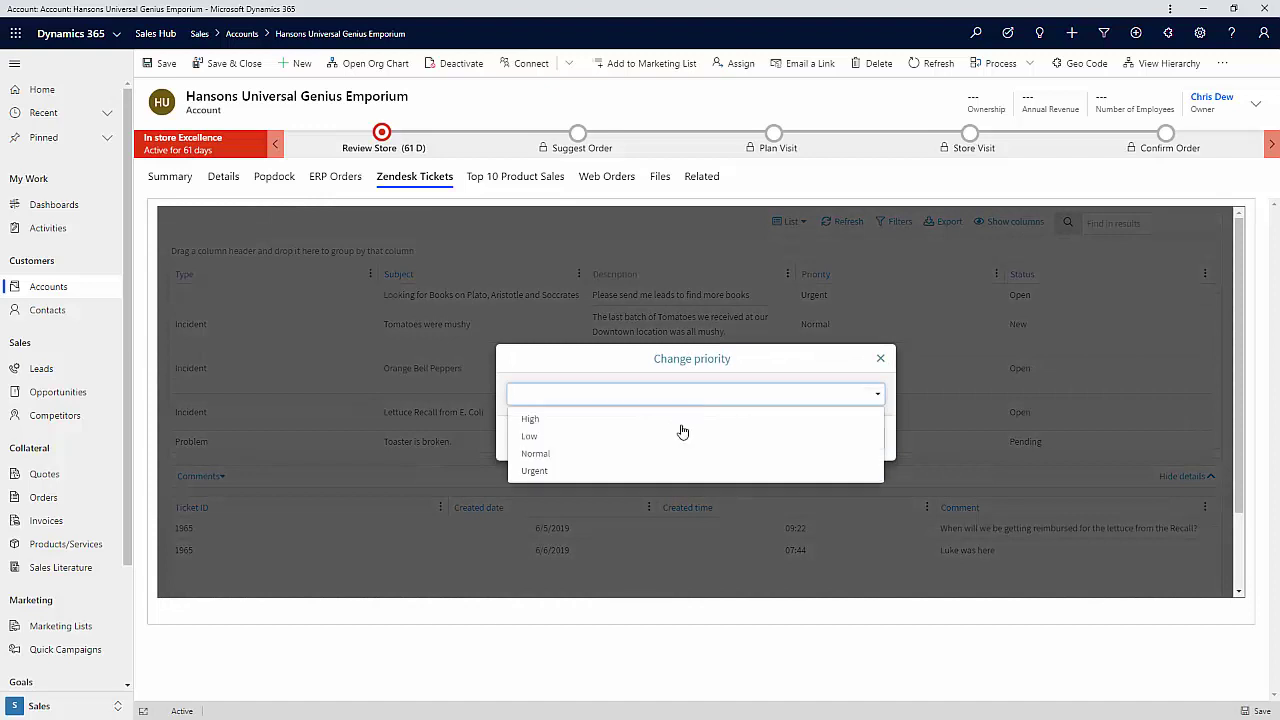
click(674, 469)
click(781, 440)
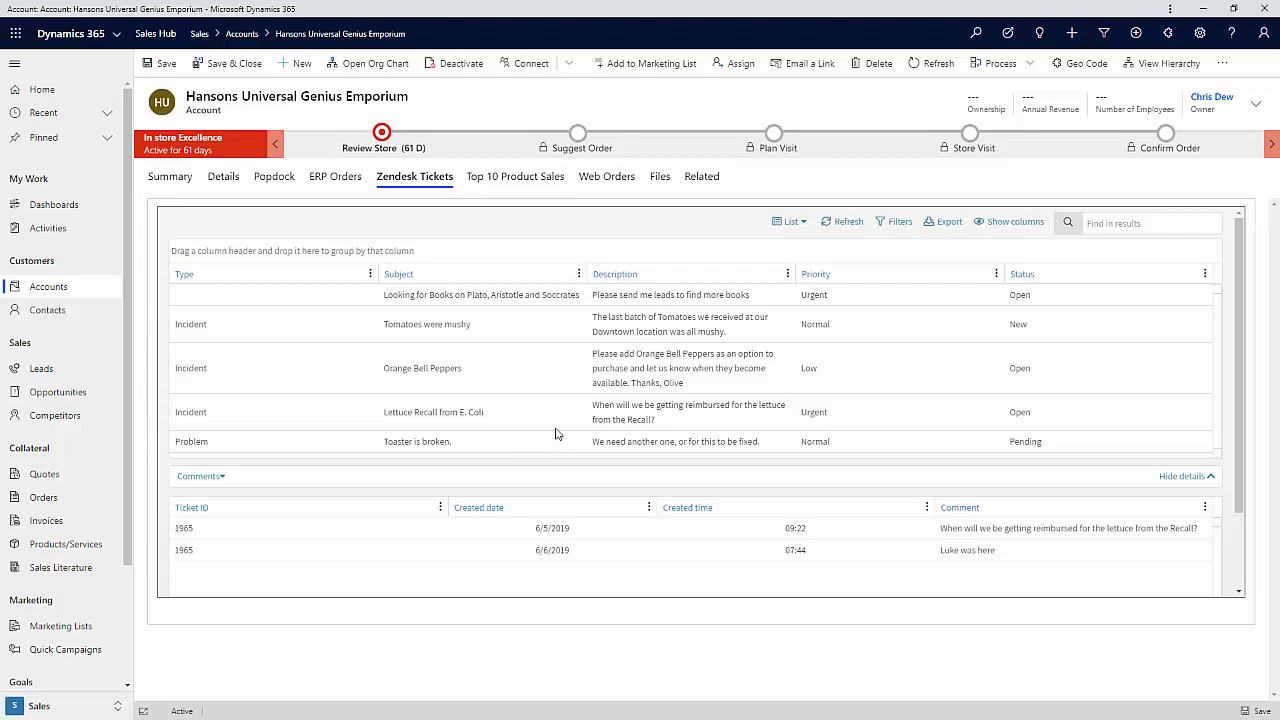
double_click(812, 413)
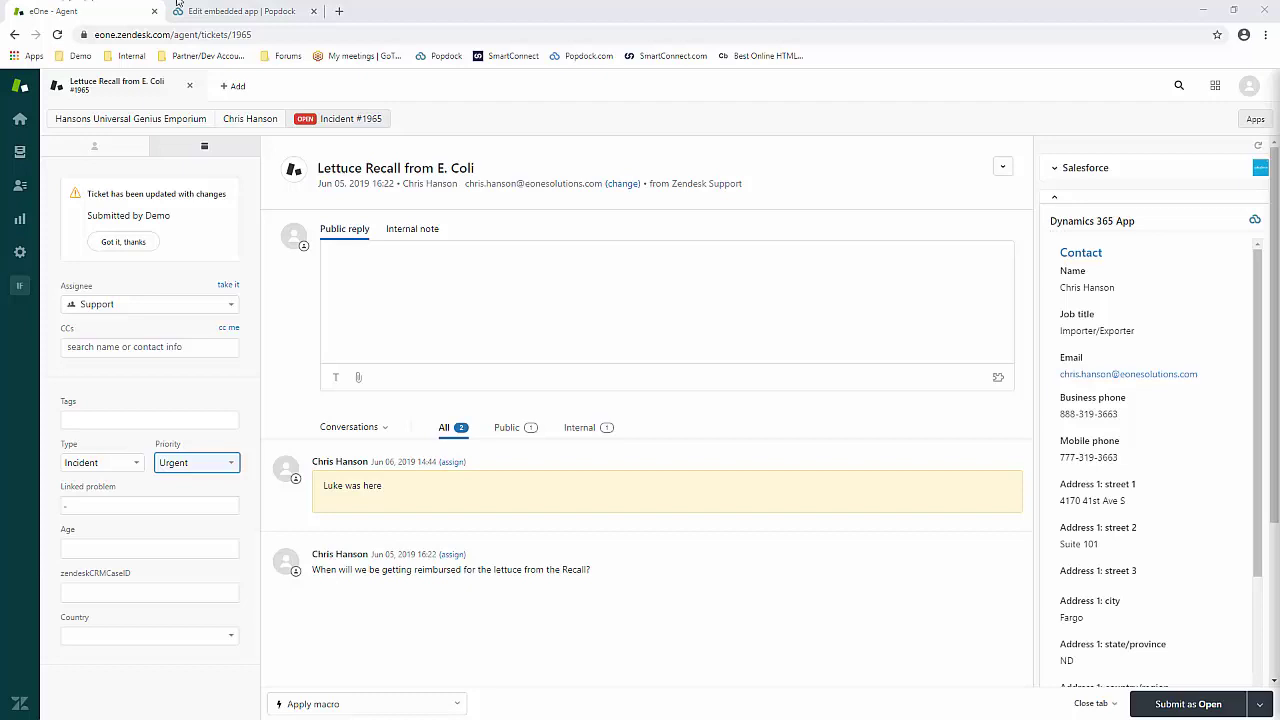
In the Popdock embedded app editor, show the Contact widget's title and fields.
click(258, 14)
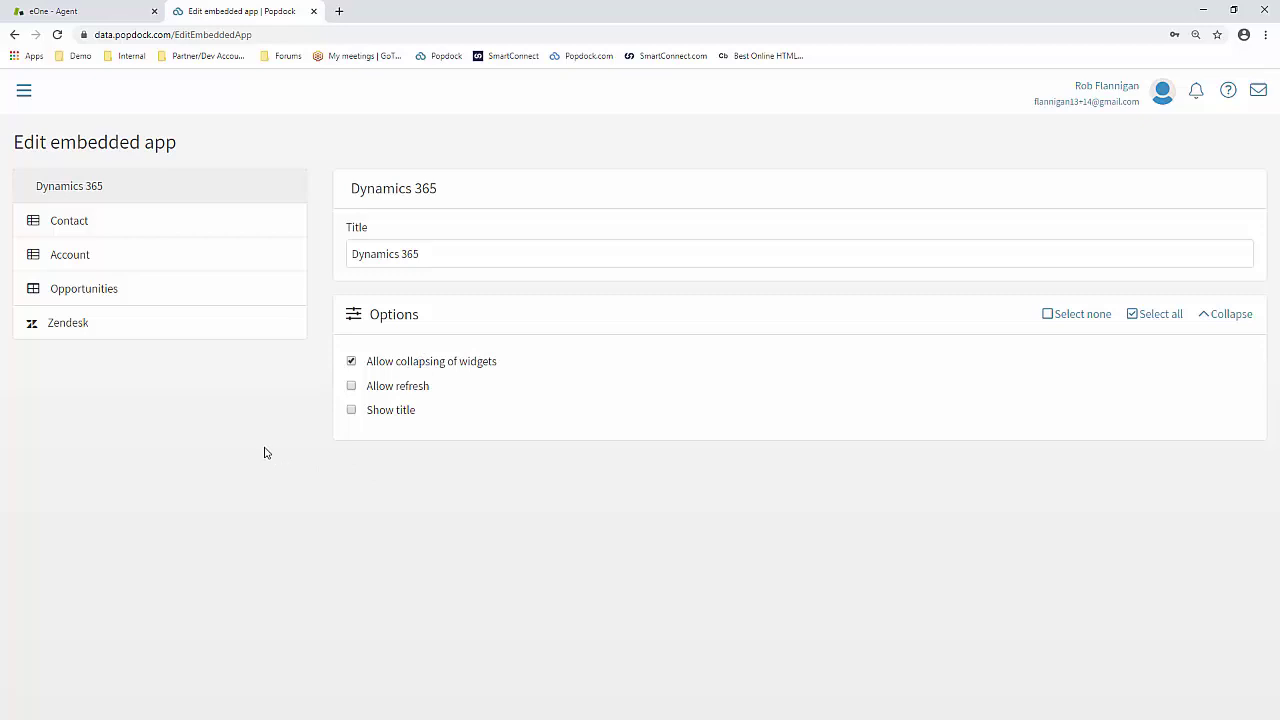
click(139, 224)
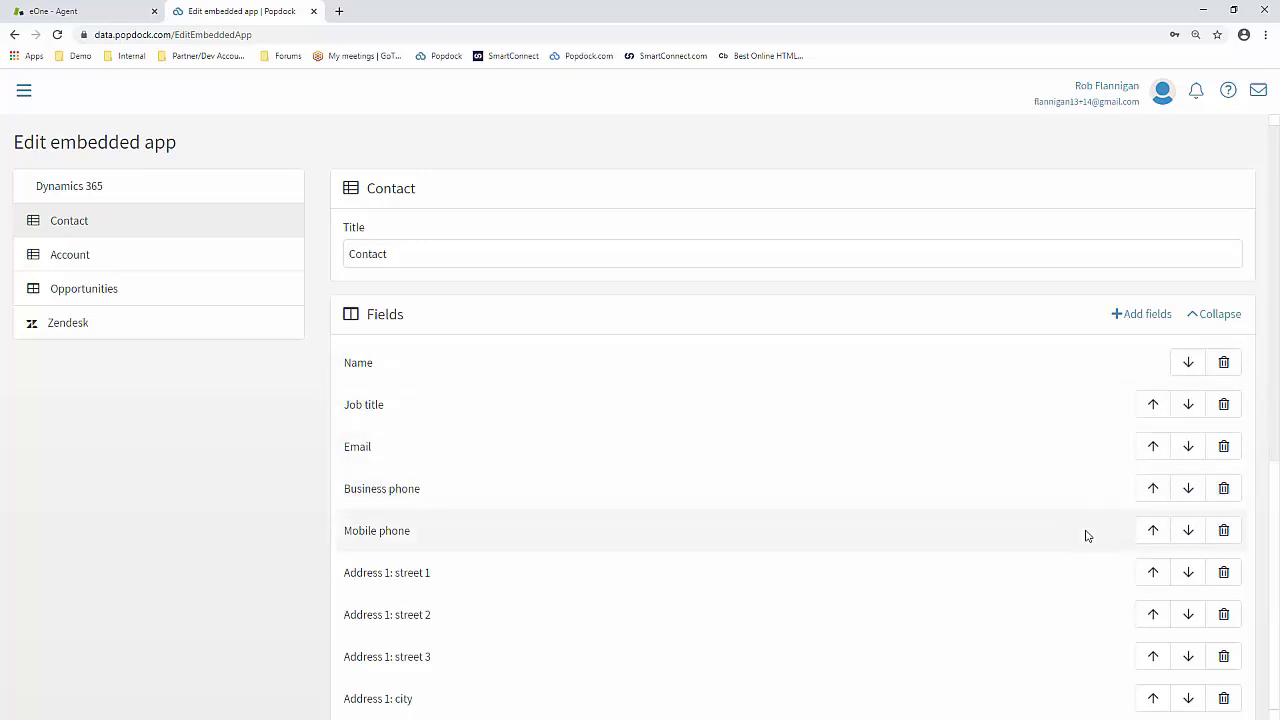
scroll(1086, 536, down, 4)
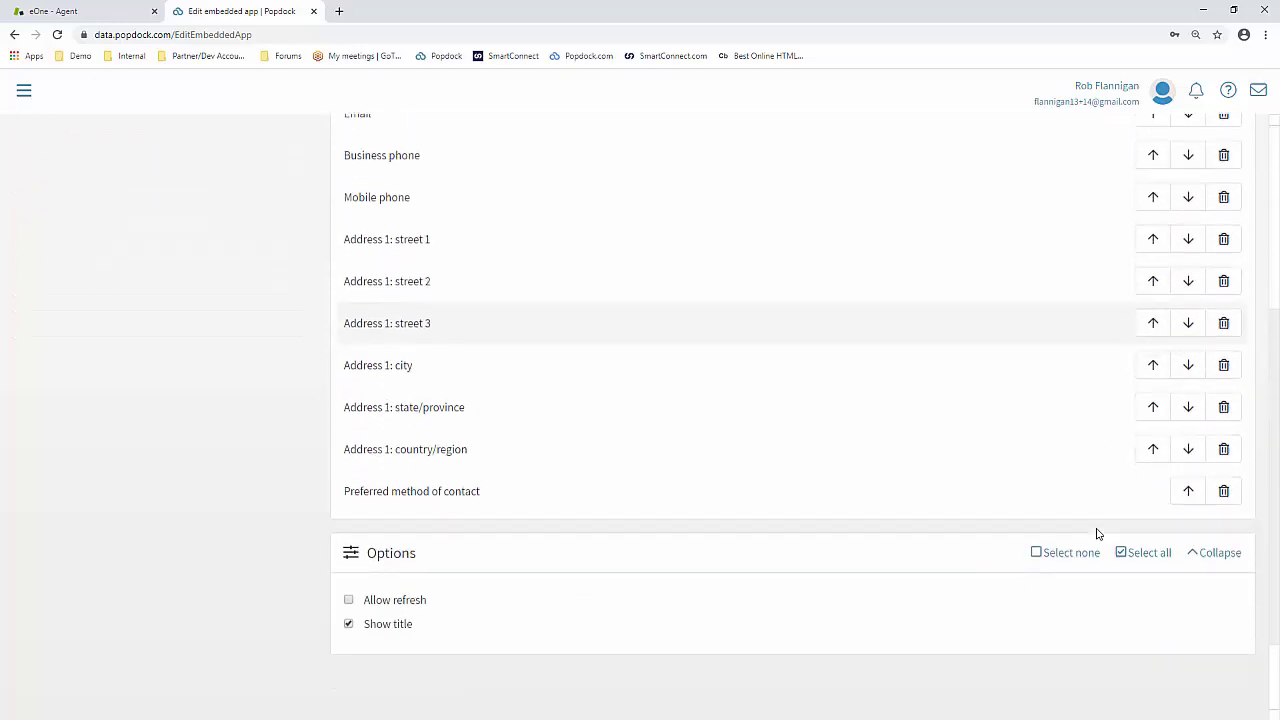
scroll(1094, 531, up, 5)
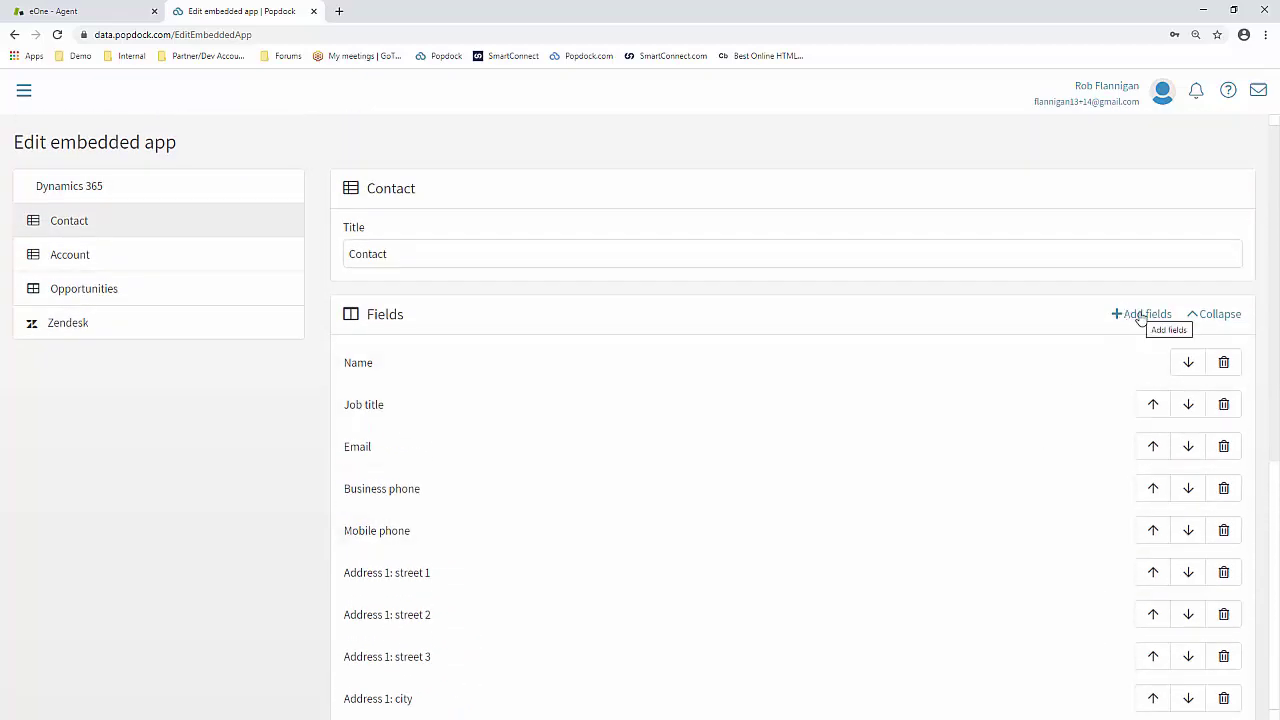
click(1141, 318)
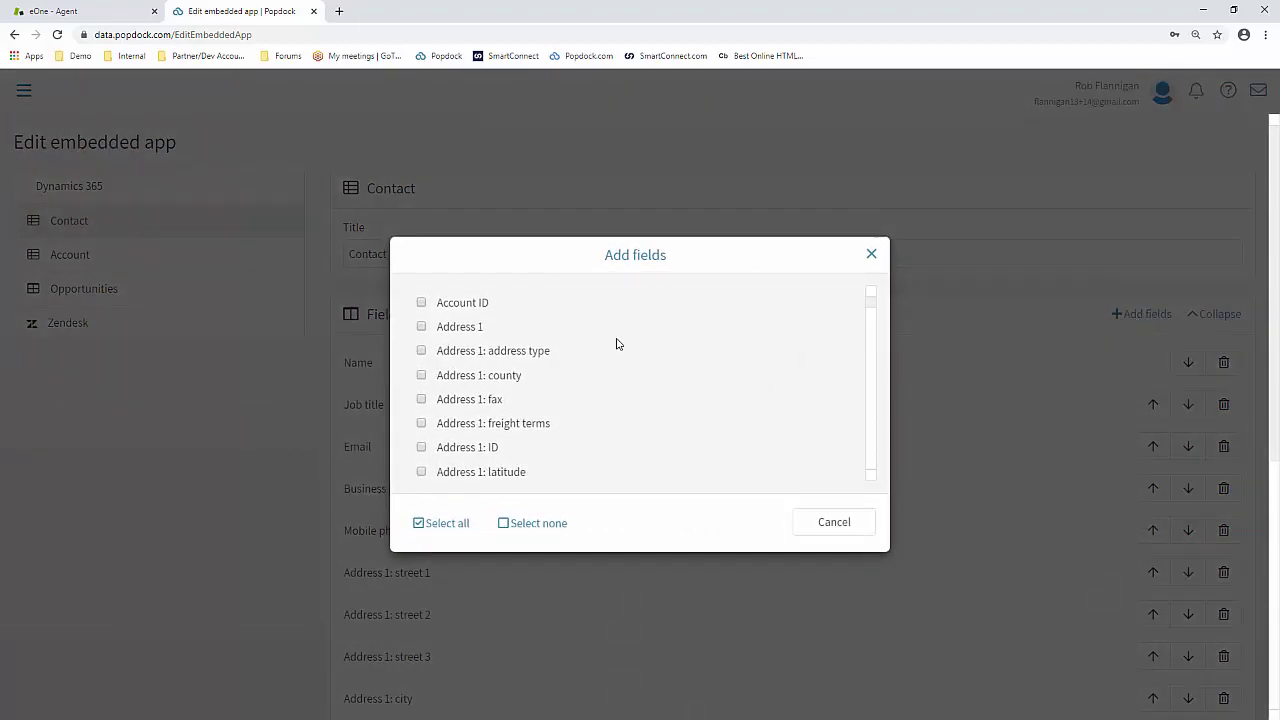
scroll(625, 346, down, 1)
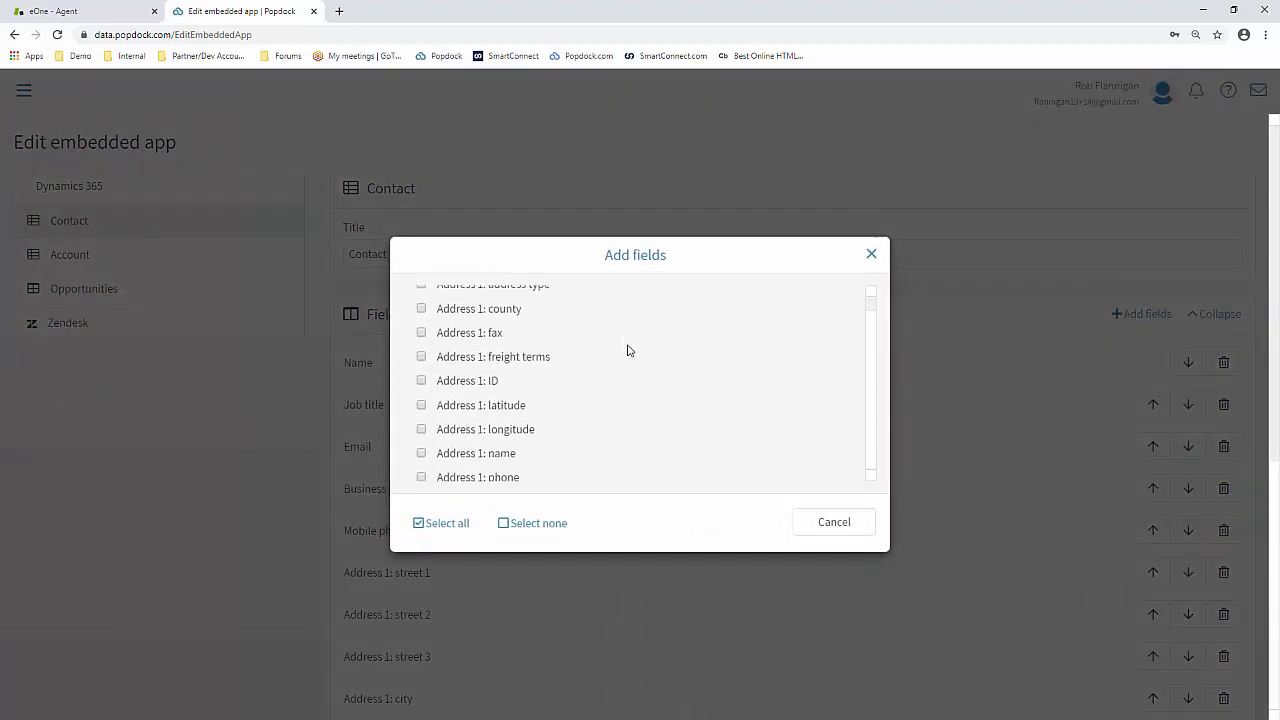
scroll(628, 350, down, 1)
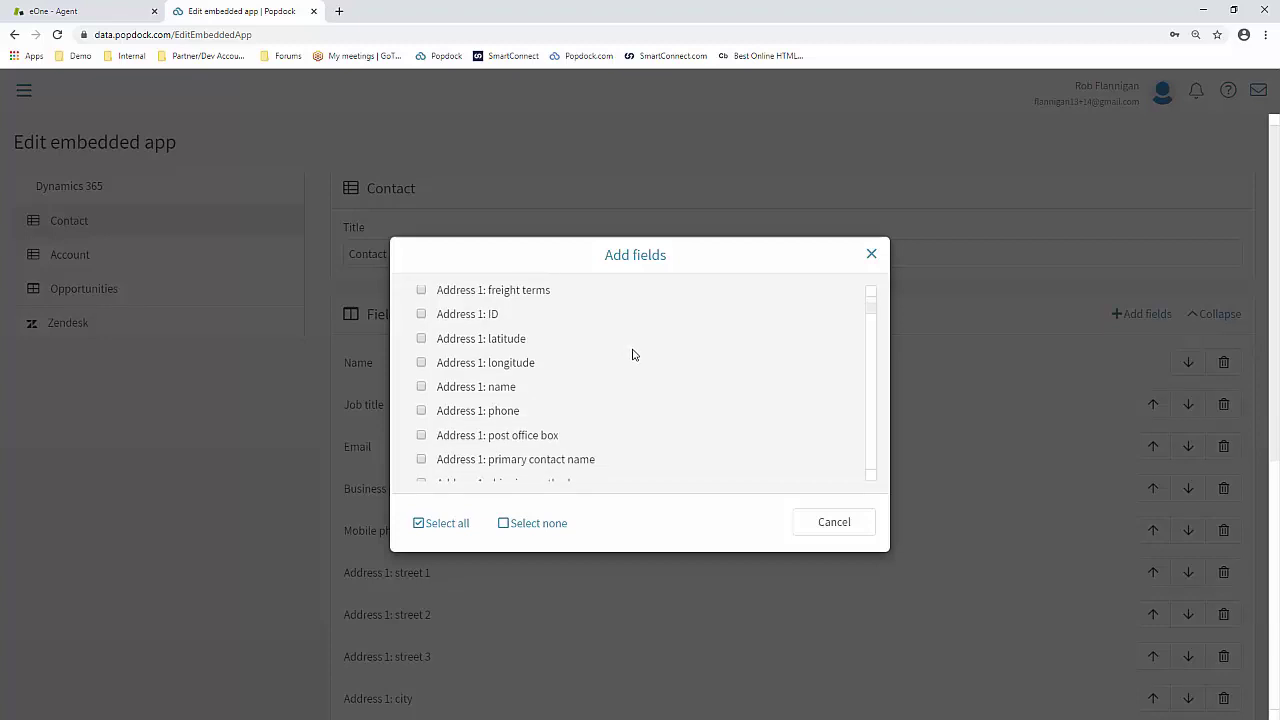
scroll(632, 355, down, 4)
scroll(632, 365, down, 4)
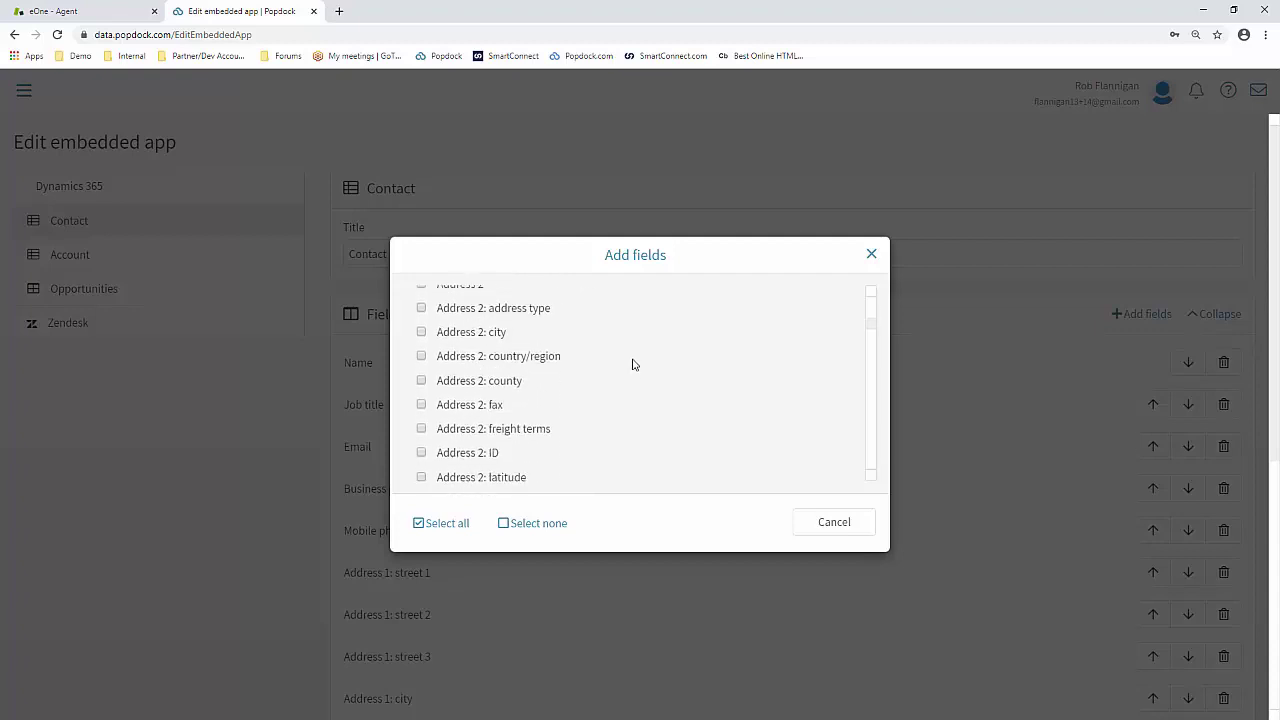
scroll(628, 372, down, 1)
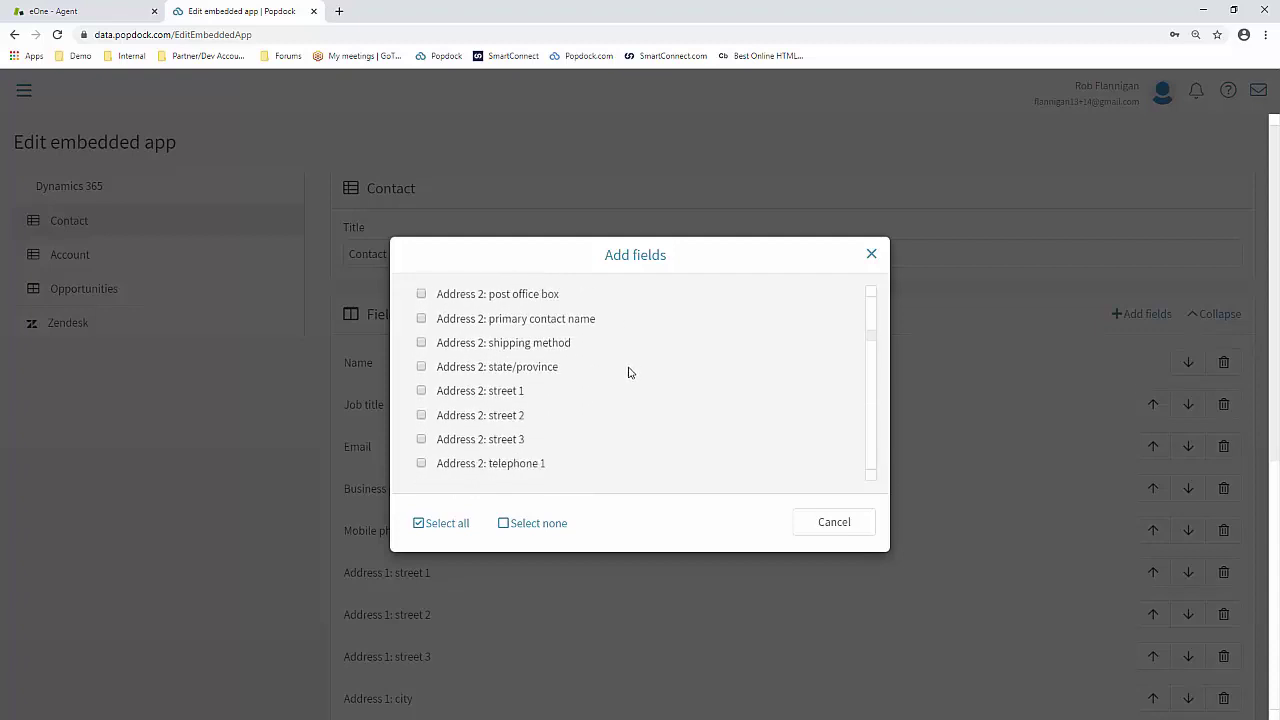
click(421, 368)
click(421, 391)
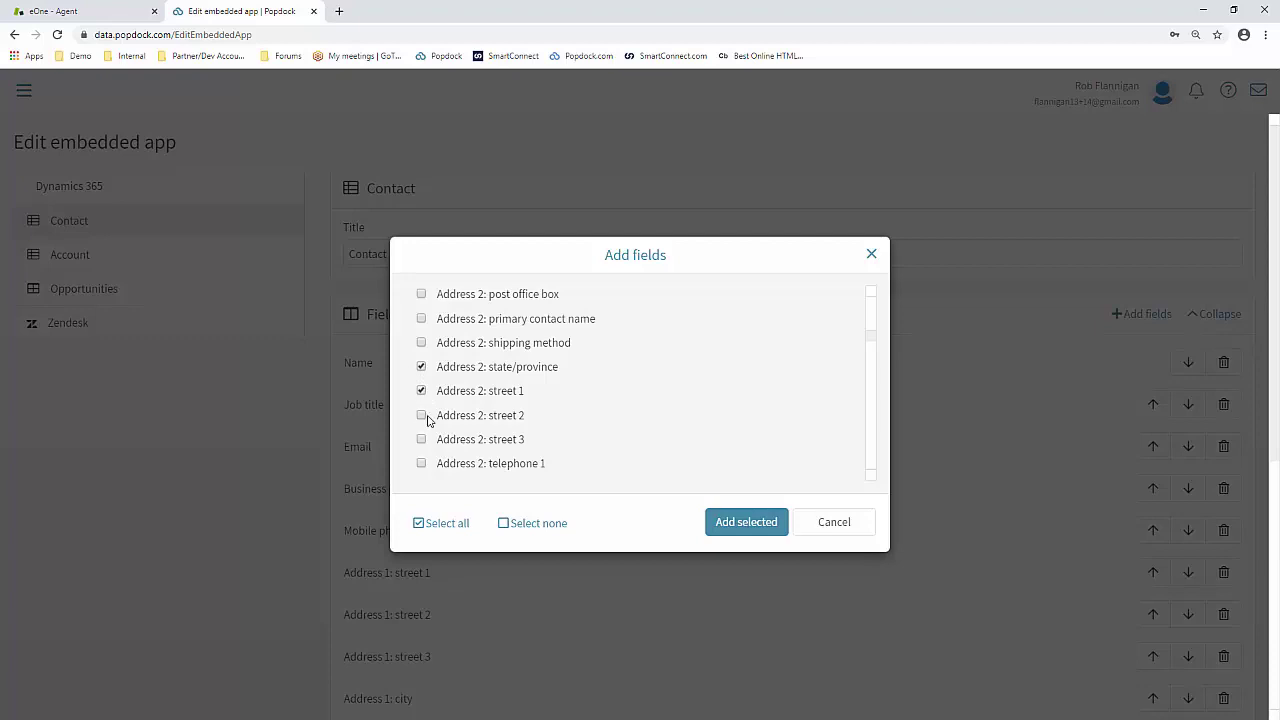
click(421, 415)
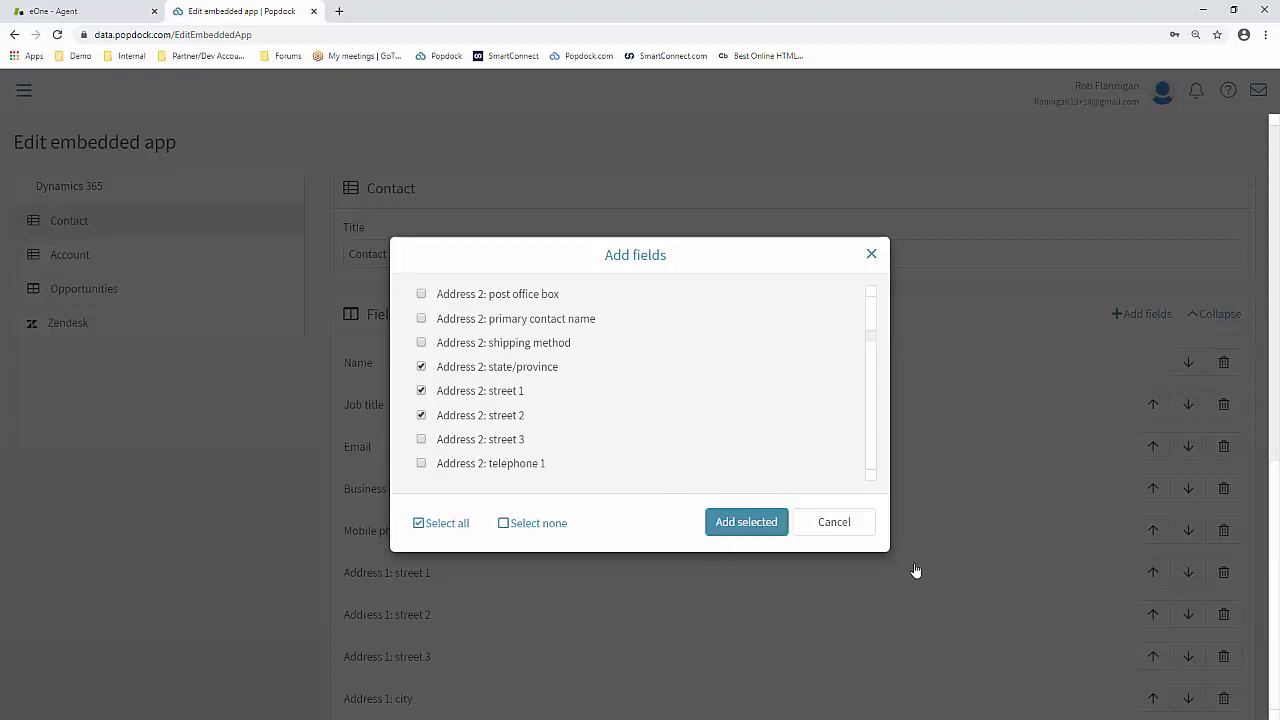
click(855, 524)
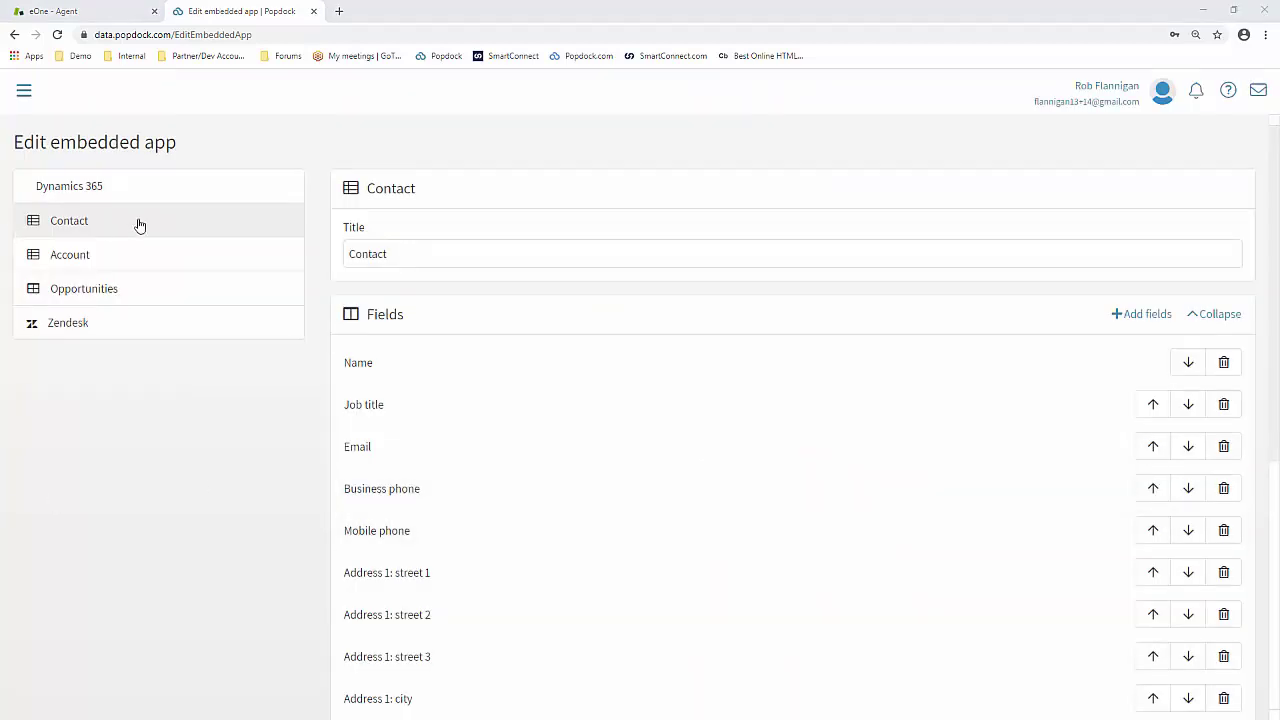
Open the Zendesk widget's settings and browse the addable fields without adding any.
click(135, 324)
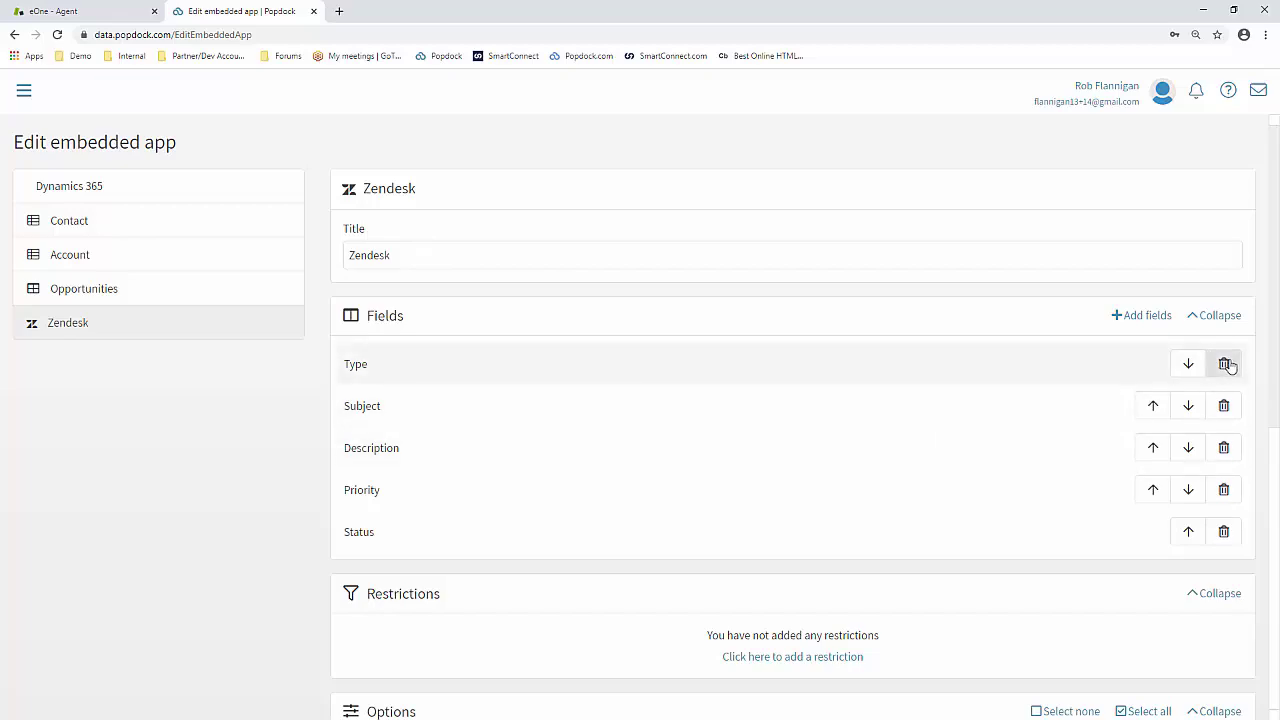
click(1141, 317)
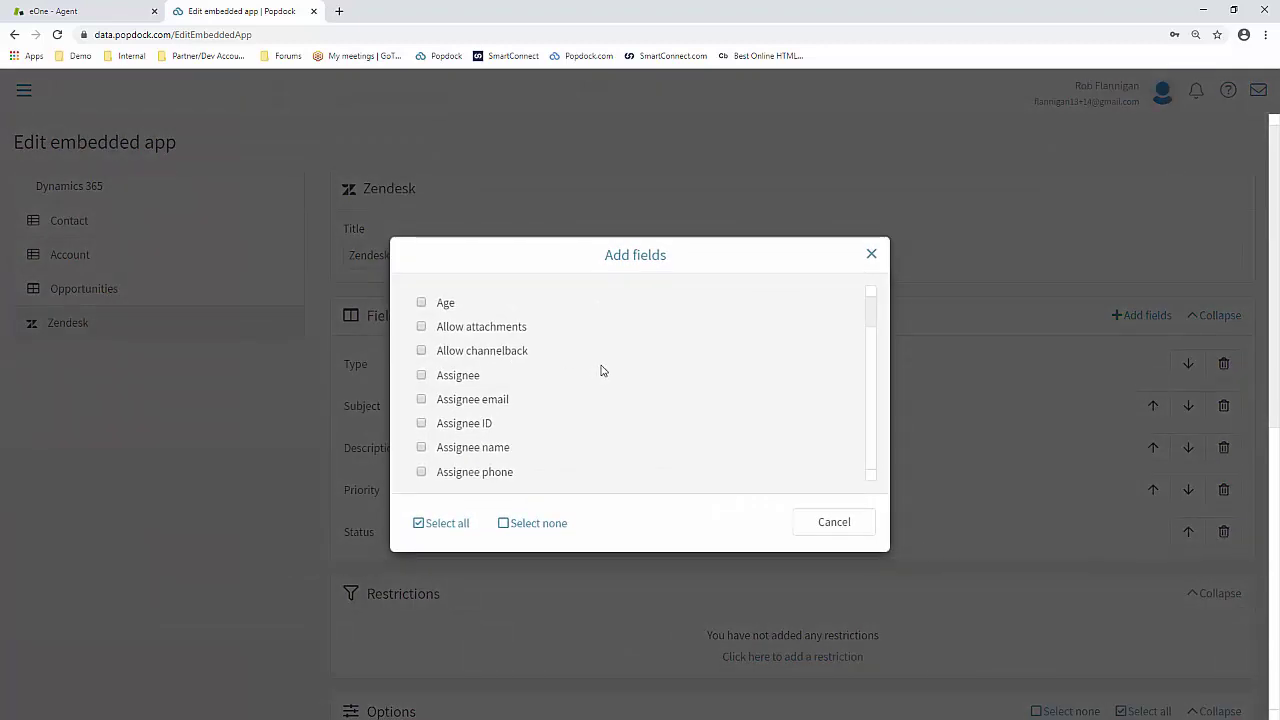
scroll(601, 371, down, 4)
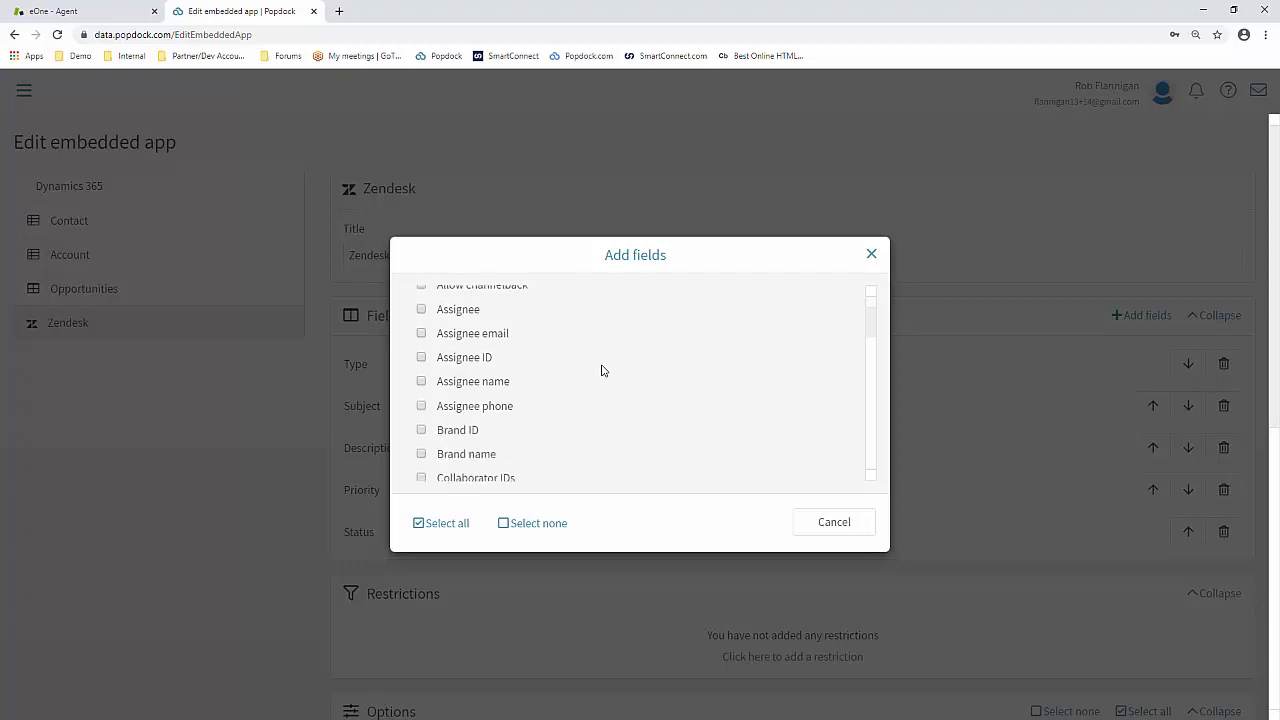
scroll(603, 374, down, 1)
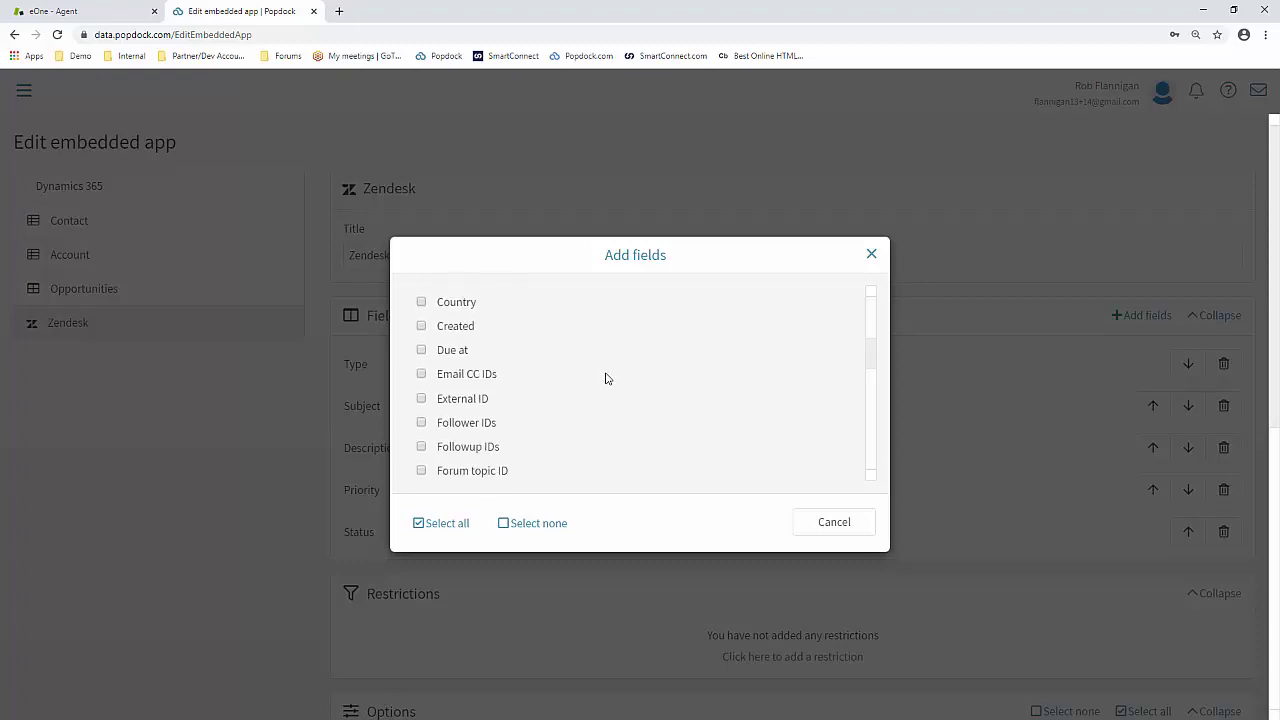
click(833, 526)
scroll(307, 467, down, 3)
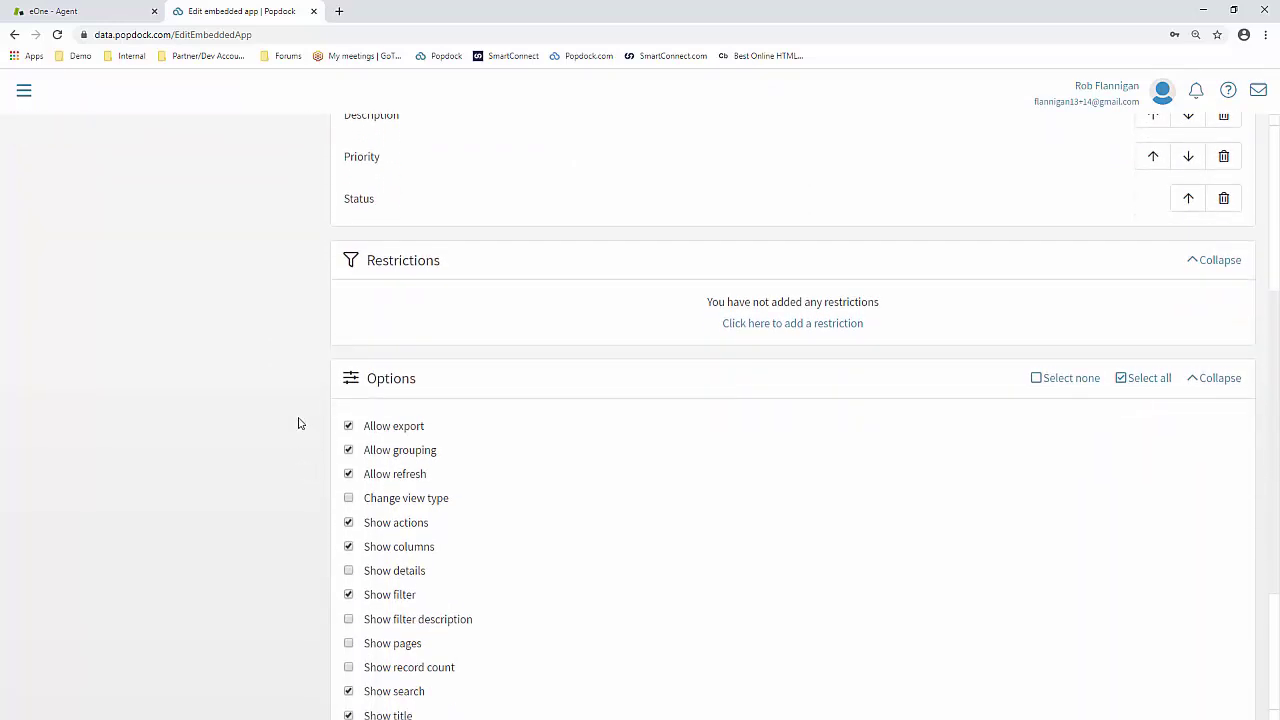
Cancel the Add restriction form and scroll down to the Zendesk widget's Options checklist.
click(771, 325)
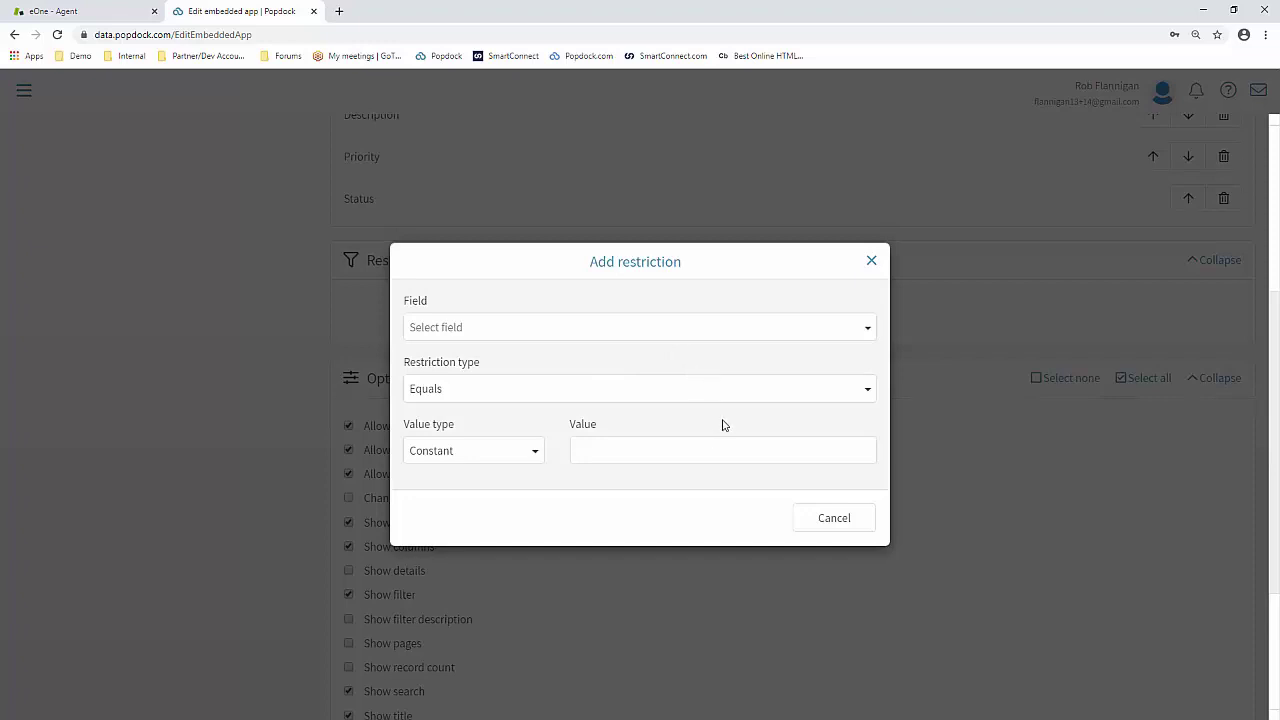
click(834, 523)
scroll(814, 517, down, 2)
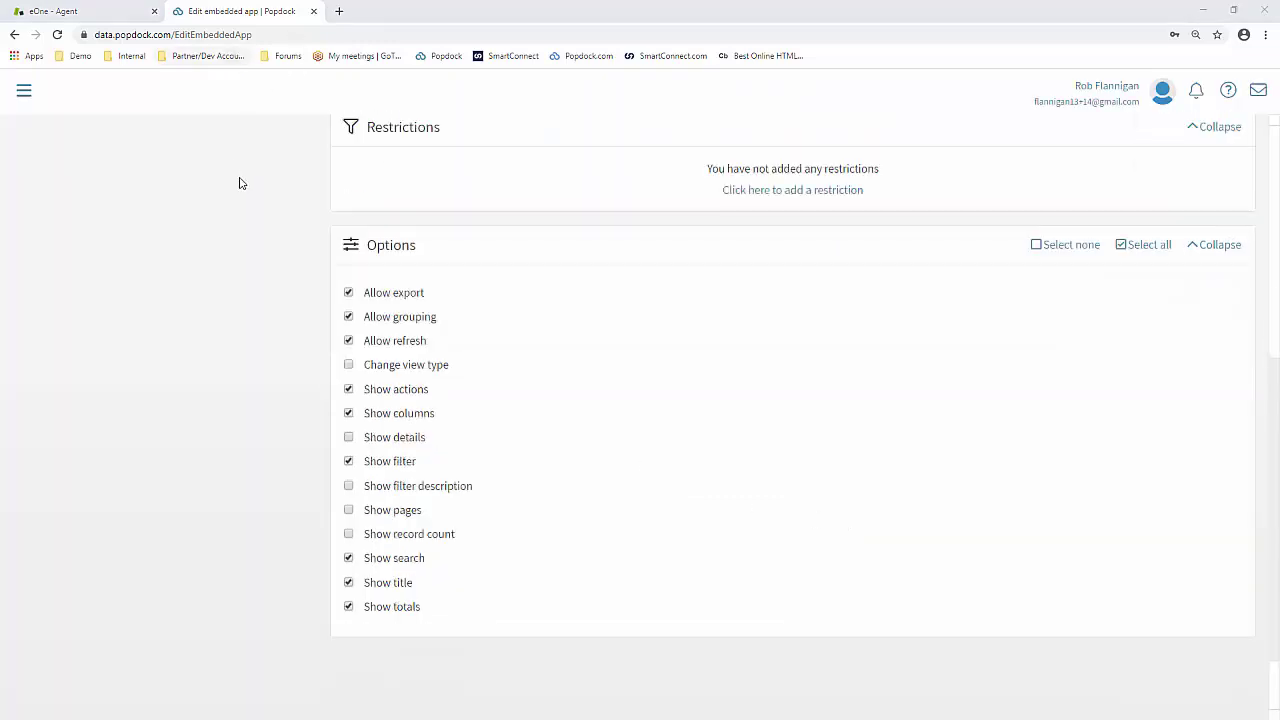